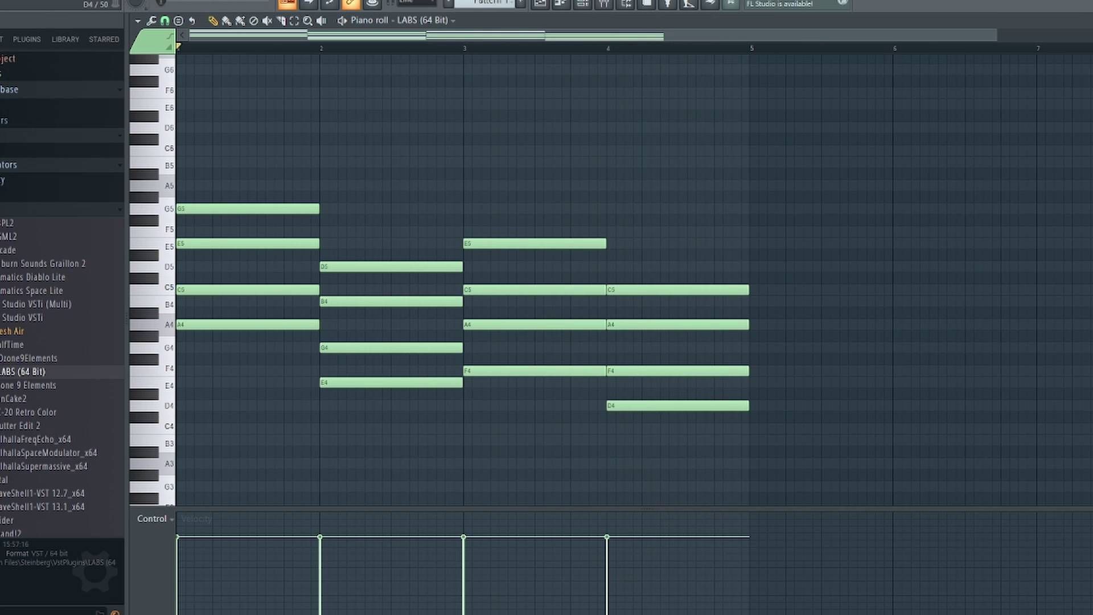
Raise the second-lowest note of each of the four chords by one octave and play back the progression
left_click(248, 290, "ctrl")
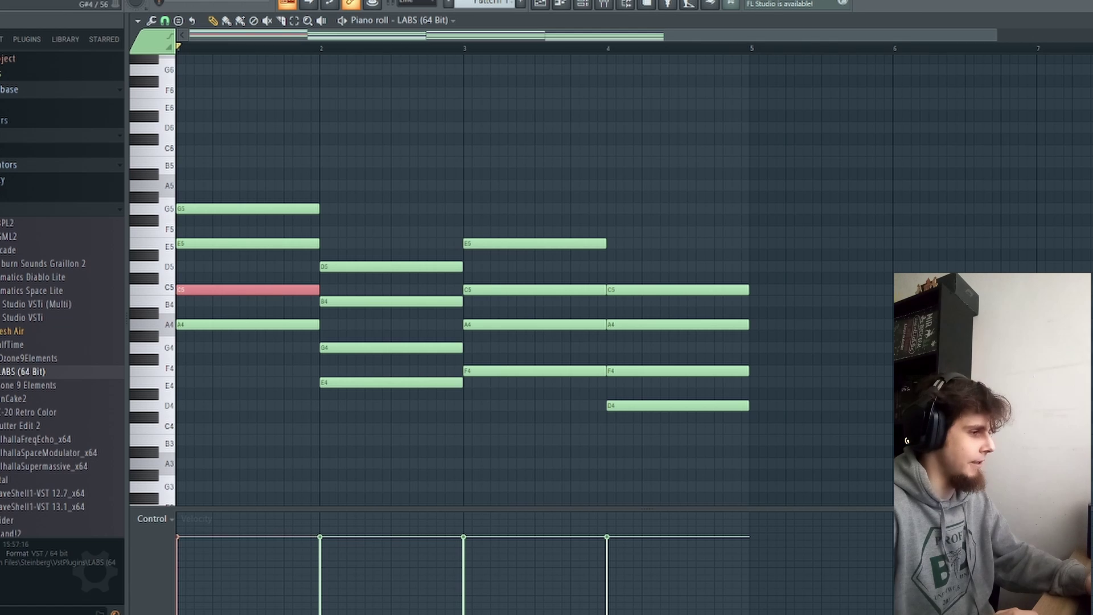
left_click(482, 323, "ctrl")
key("ctrl+Up")
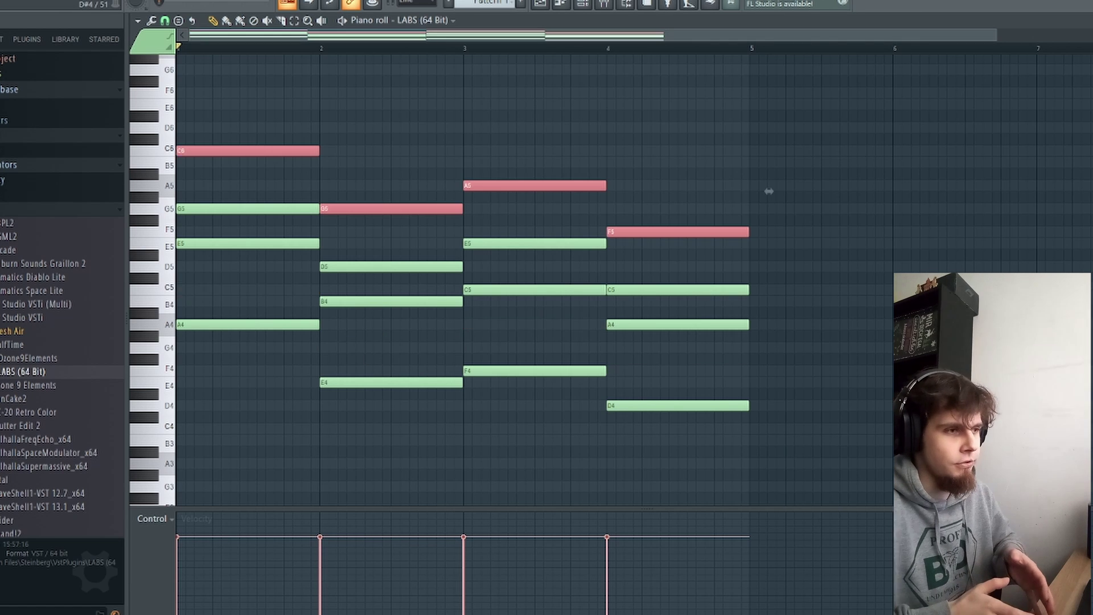
key("space")
key("ctrl+d")
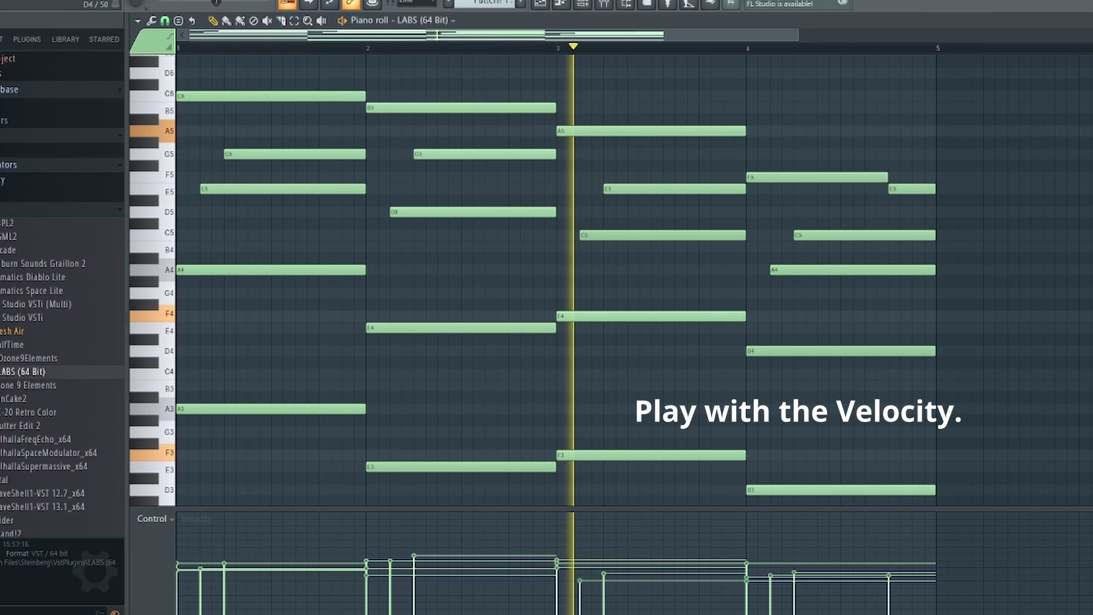
scroll(303, 279, "down", 3)
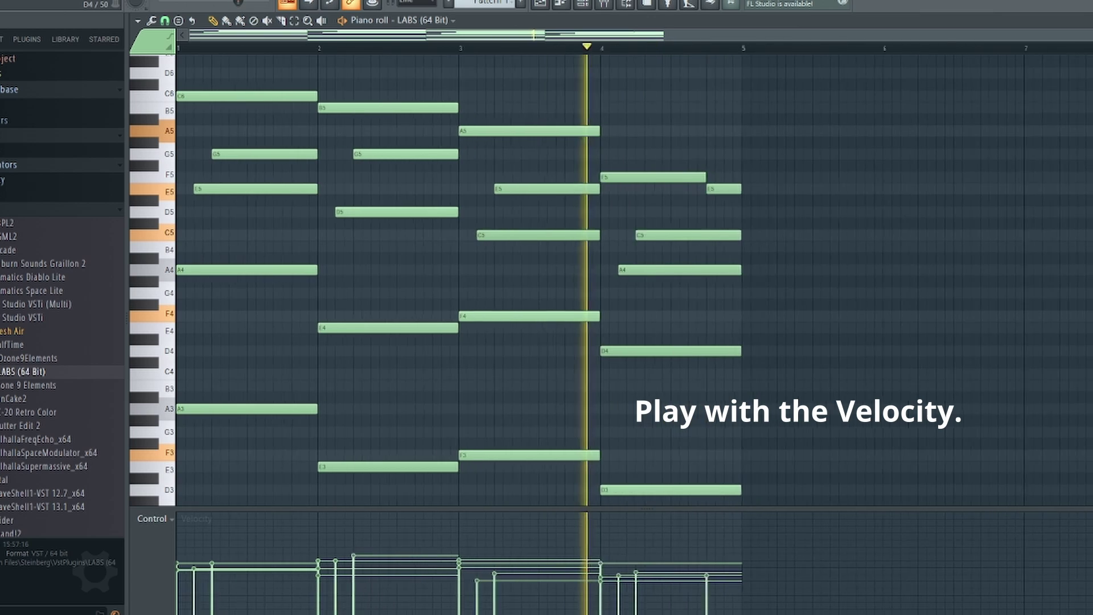
scroll(303, 279, "up", 2)
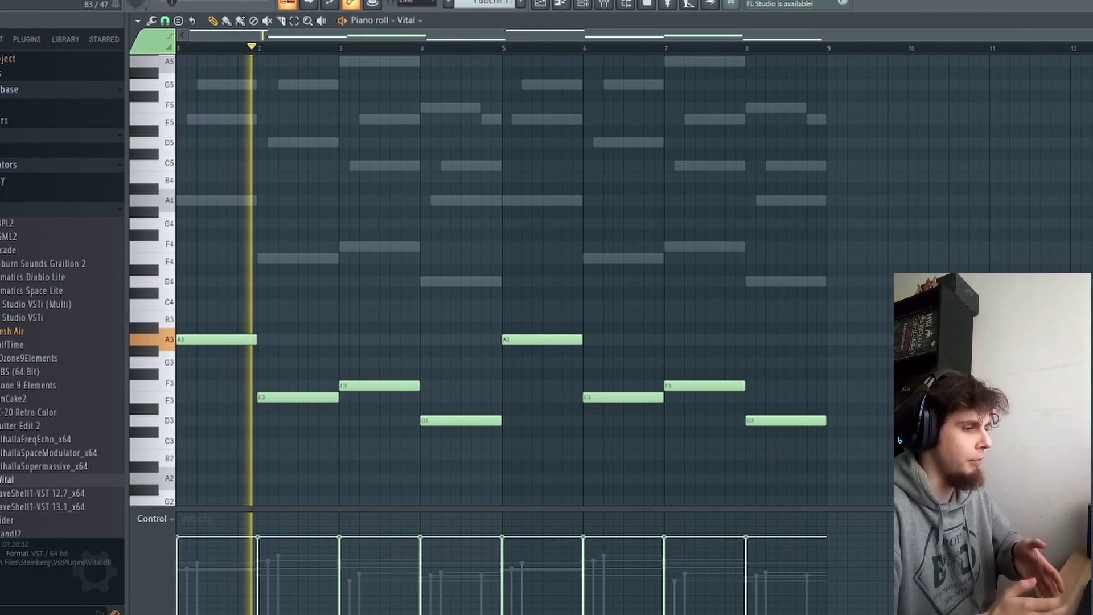
Add Xpand!2 from the plugin list as a new instrument channel
key("F6")
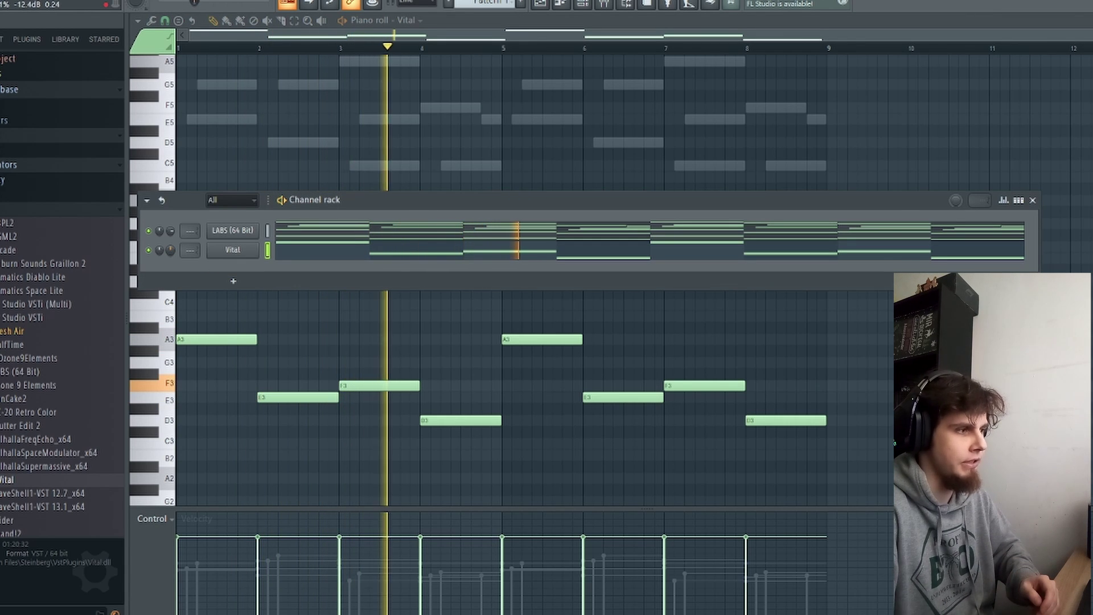
scroll(57, 306, "down", 1)
scroll(57, 313, "down", 3)
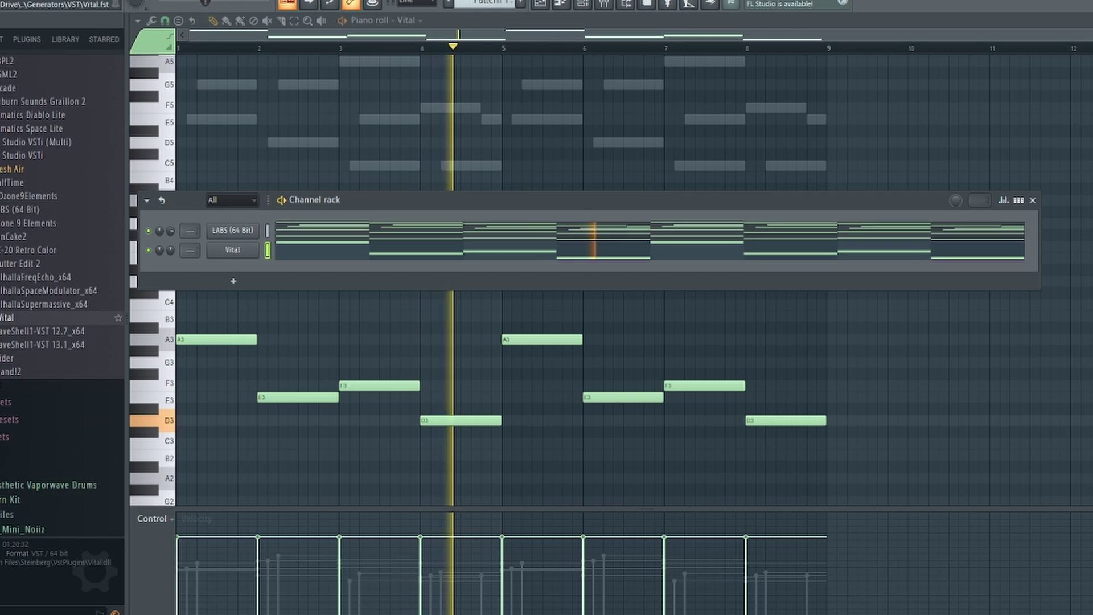
key("F6")
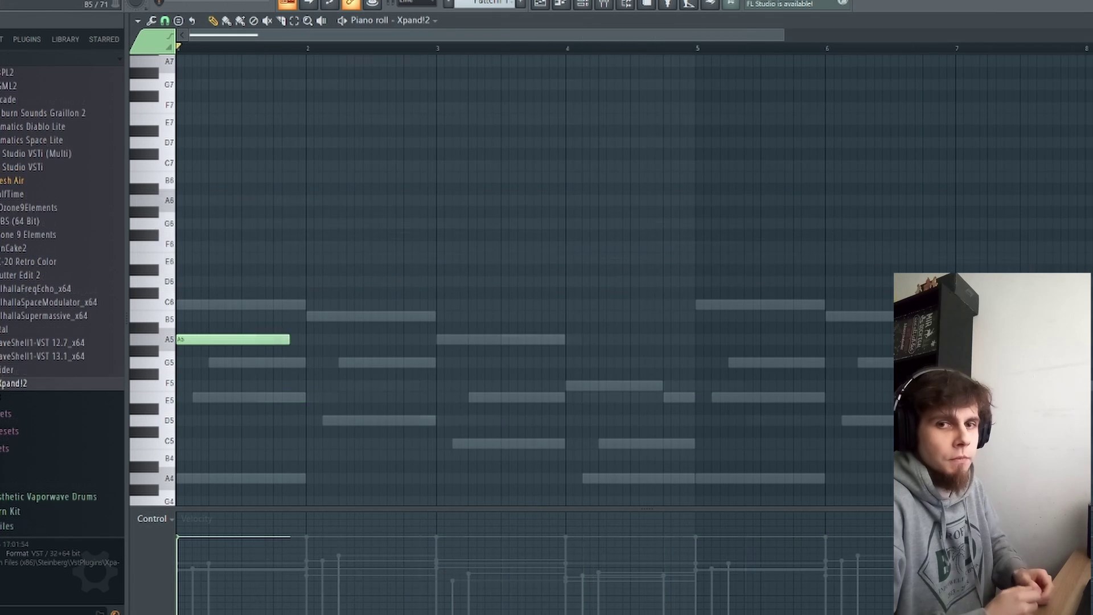
Start the Xpand!2 melody in bar 1 with a full-bar A5 under short consecutive B5 and C6 notes, and play it
scroll(536, 279, "up", 3)
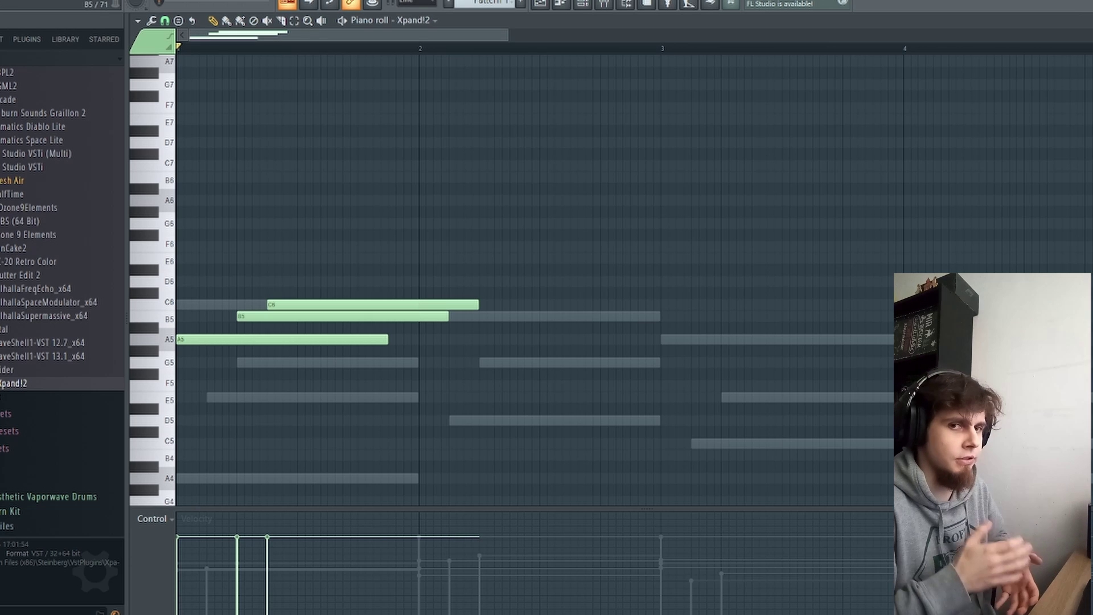
key("space")
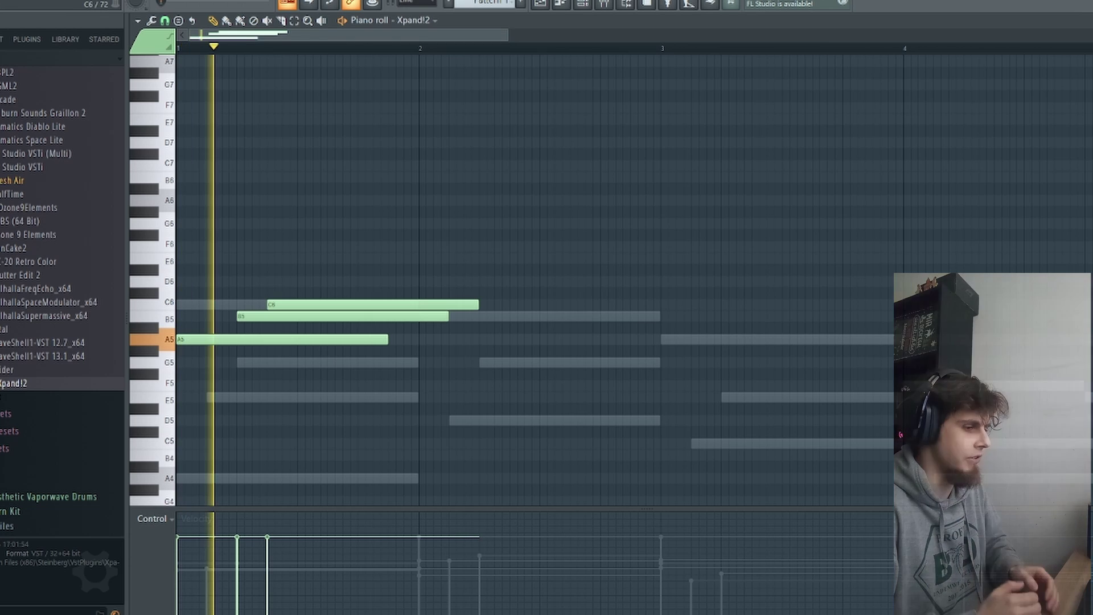
key("space")
key("ctrl+a")
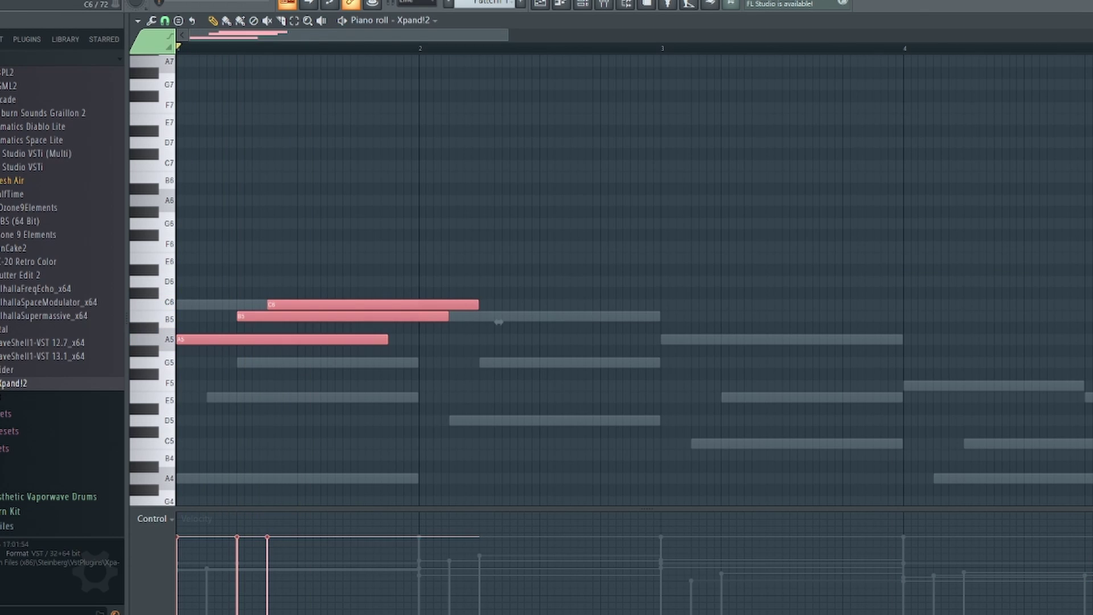
key("ctrl+d")
key("space")
left_click_drag(499, 311, 317, 311)
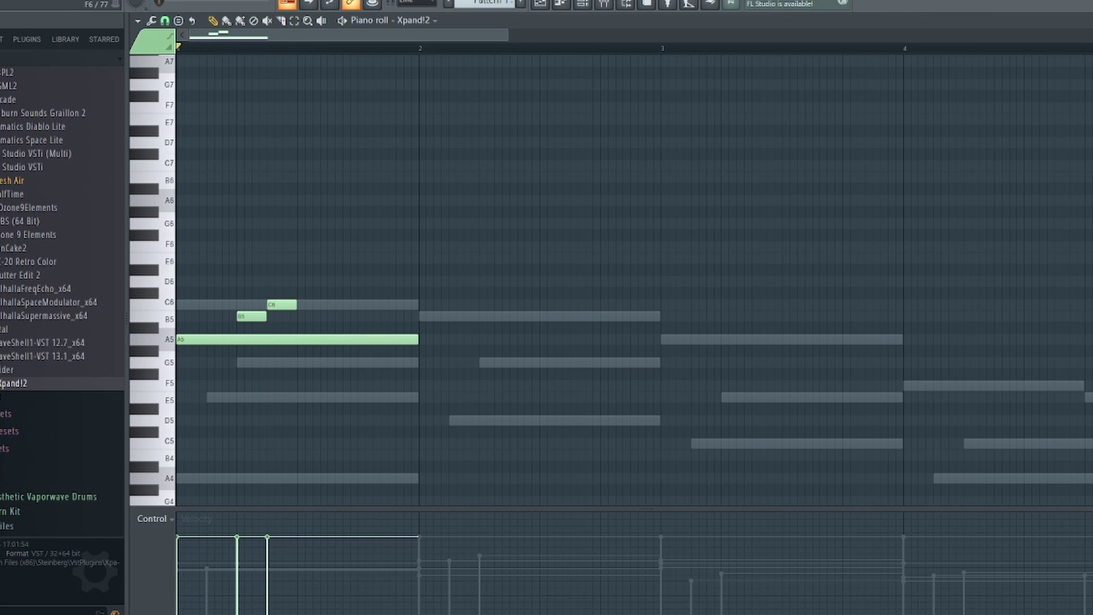
key("space")
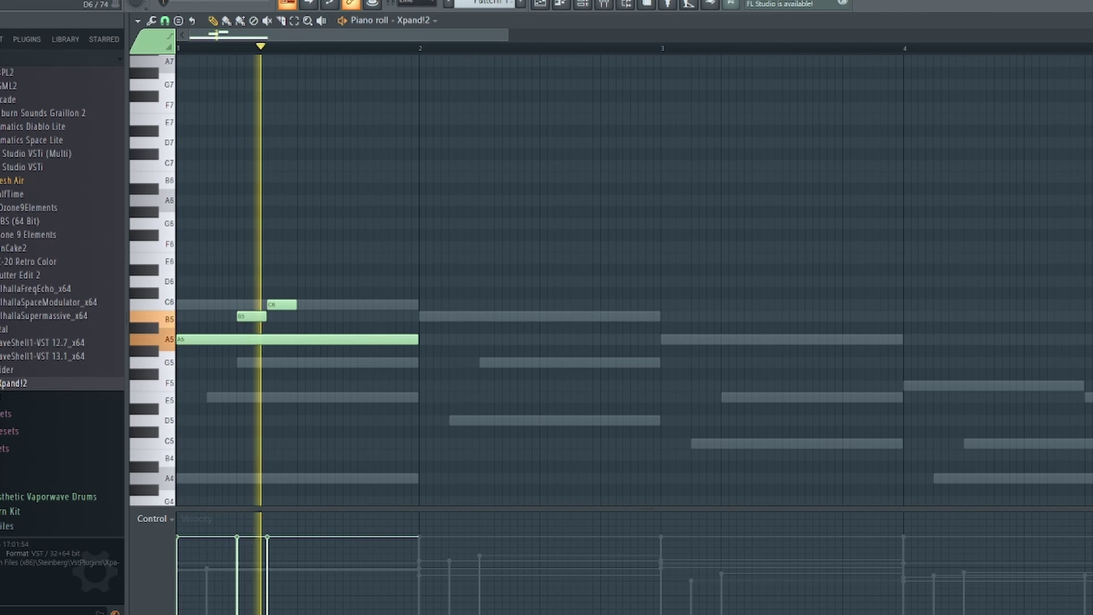
Continue the bar 1 melody with a D6 note followed by short C6 and B5 notes up to the bar's end
left_click(303, 281)
left_click_drag(537, 282, 355, 281)
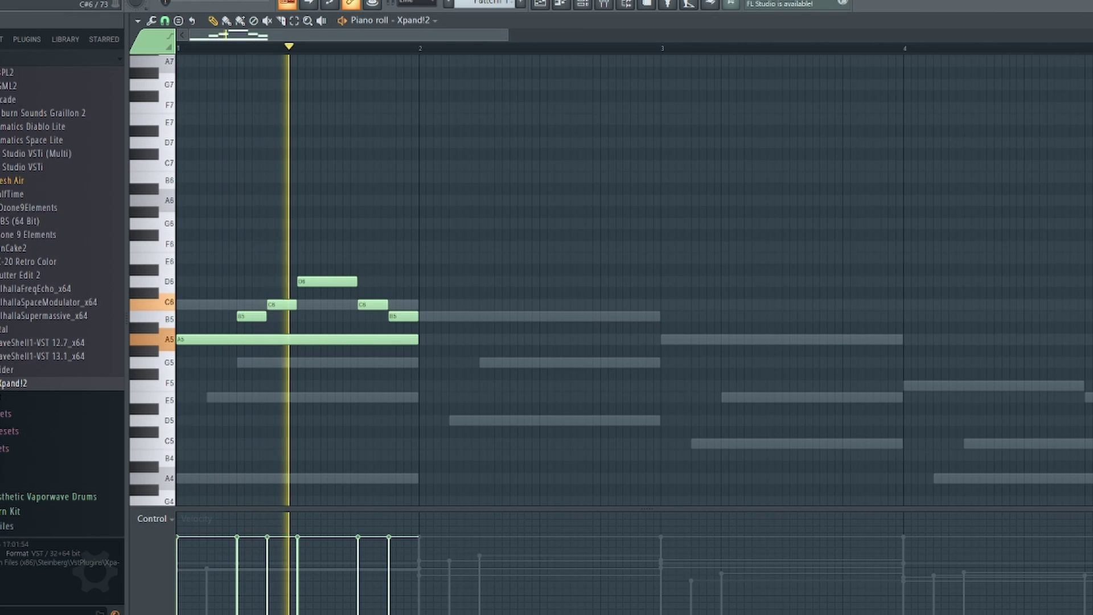
key("space")
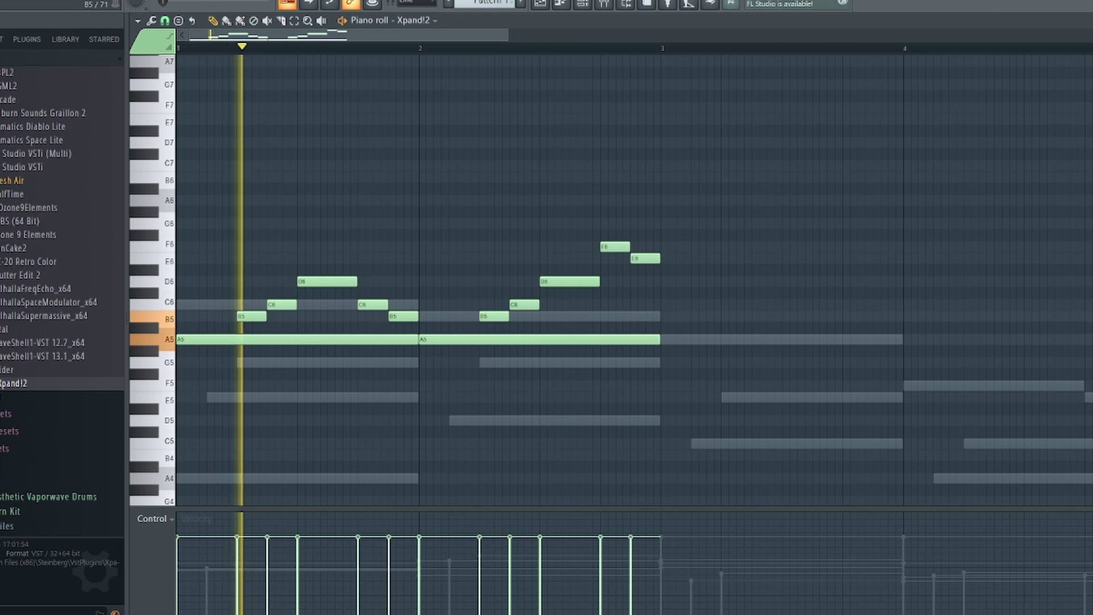
Duplicate the two-bar melody phrase into bars 3 and 4 and delete the long A5 note from bar 4
key("Page_Down")
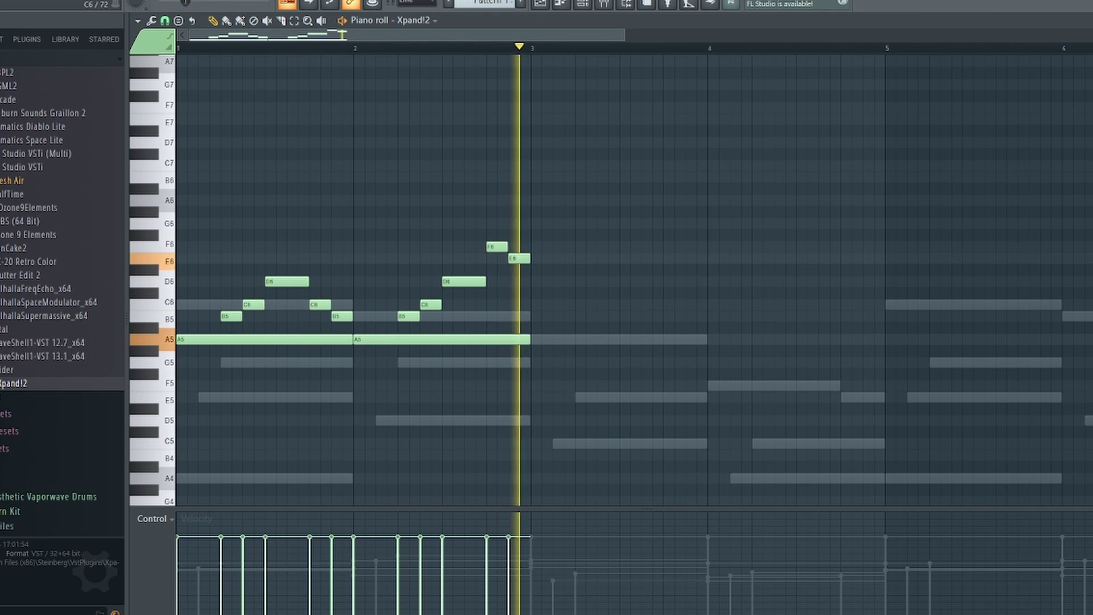
key("ctrl+b")
right_click(763, 340)
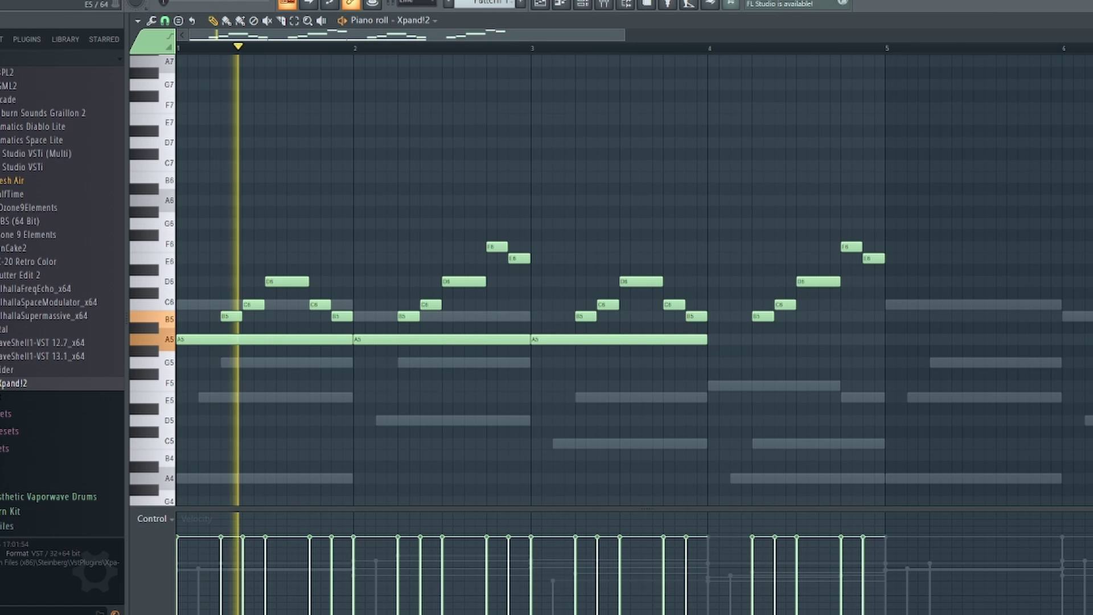
Lengthen the B5, C6 and D6 notes in bar 4 so they all hold to the end of the bar
left_click_drag(742, 328, 790, 305)
left_click_drag(794, 307, 882, 317)
left_click(893, 340, "ctrl")
left_click_drag(838, 282, 883, 282)
scroll(854, 363, "down", 1)
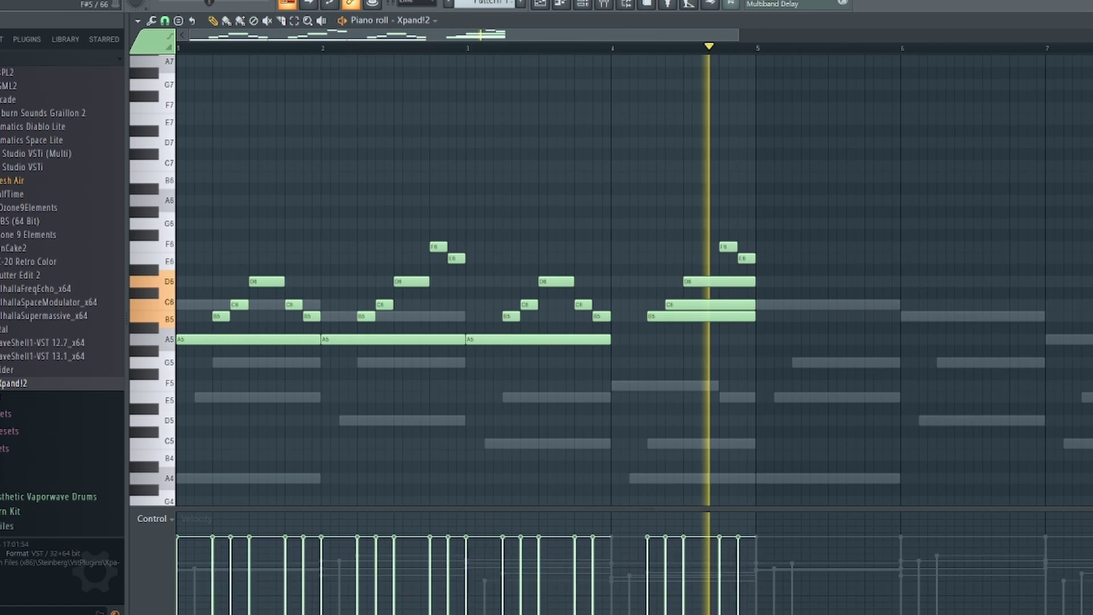
Randomize the melody notes' velocities and swap the last two notes of bar 4 so E6 precedes F6
key("alt+r")
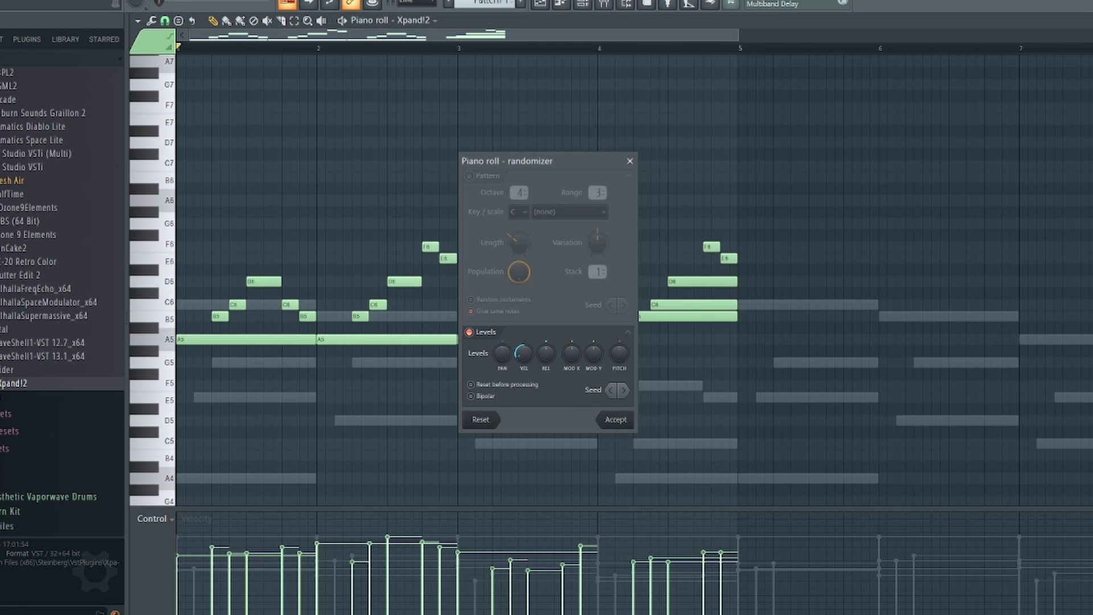
key("Return")
scroll(720, 259, "up", 3)
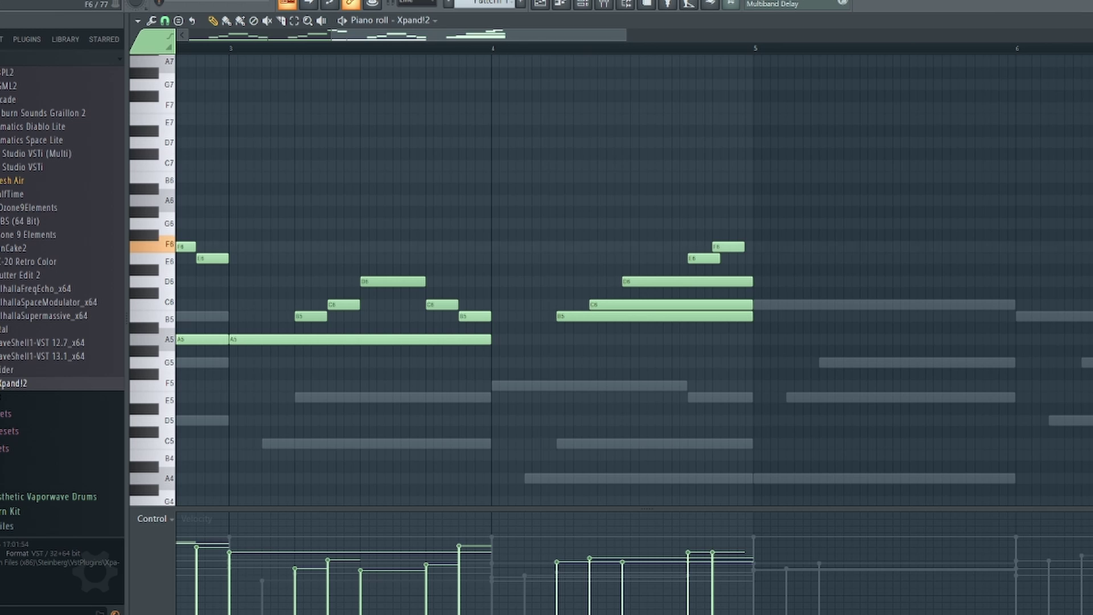
Duplicate the four-bar melody into bars 5 to 8
scroll(448, 247, "down", 2)
scroll(448, 293, "down", 1)
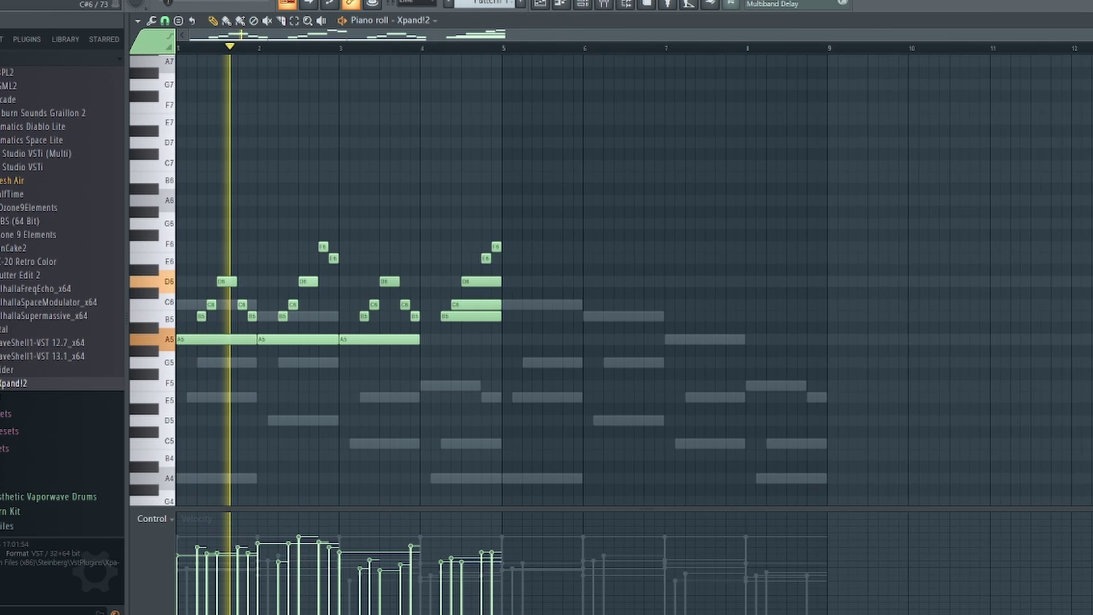
key("ctrl+b")
key("ctrl+d")
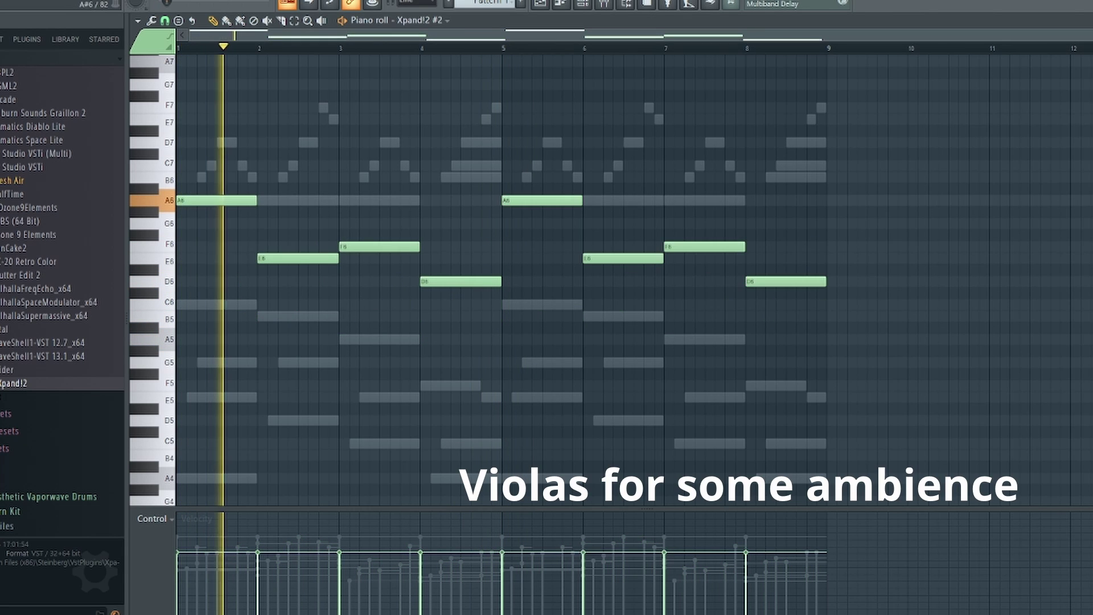
Add another Xpand!2 layer playing the chord progression one octave higher and play it back
key("F6")
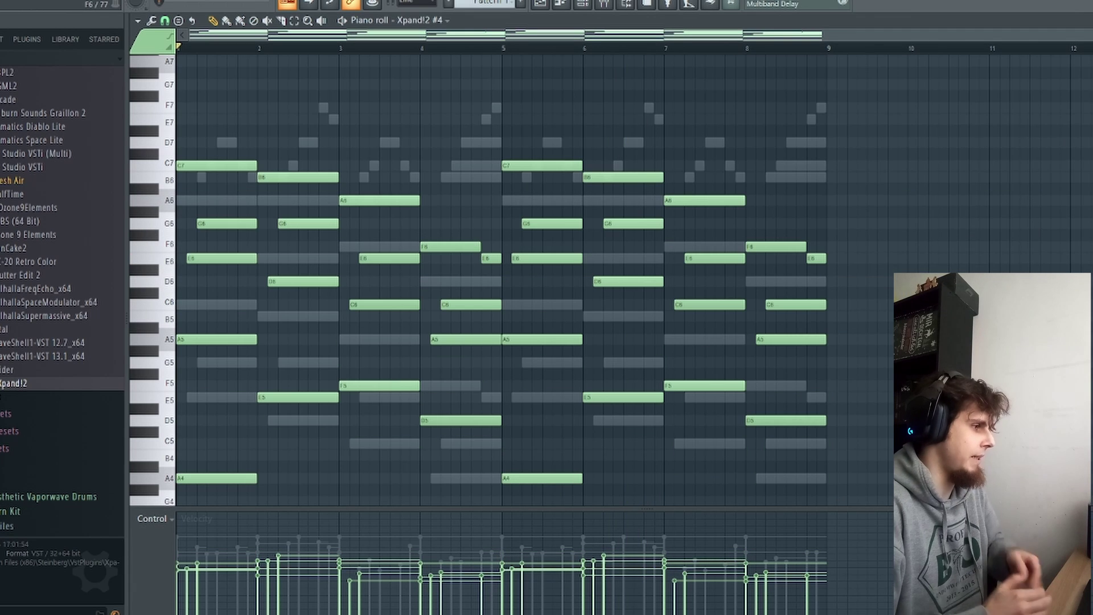
key("space")
Load Fruity parametric EQ 2 into the first effect slot of mixer Insert 1
key("F6")
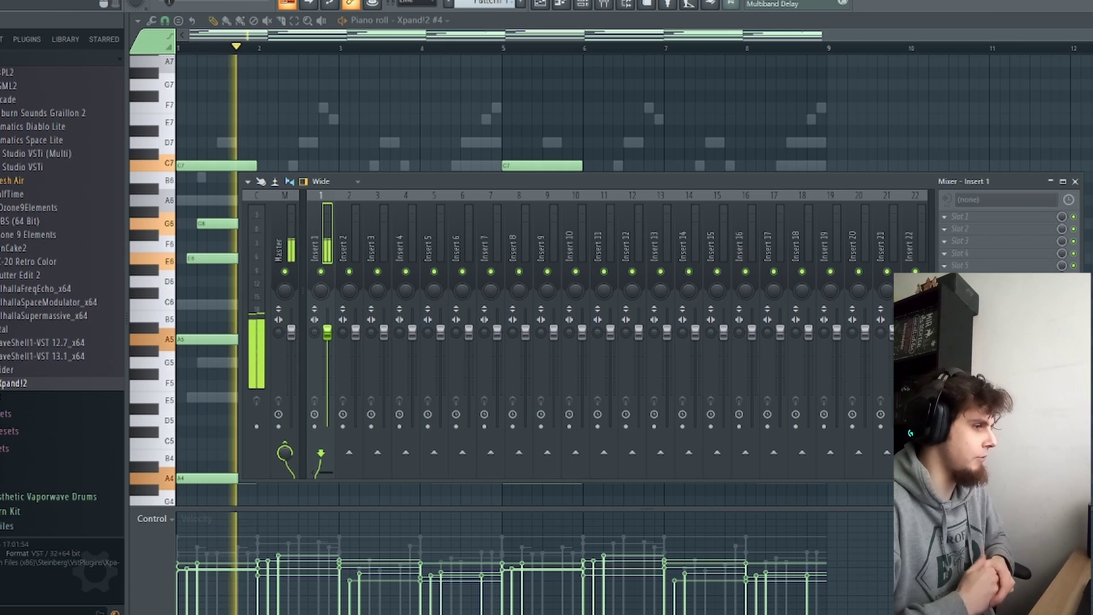
left_click(945, 217)
left_click(777, 403)
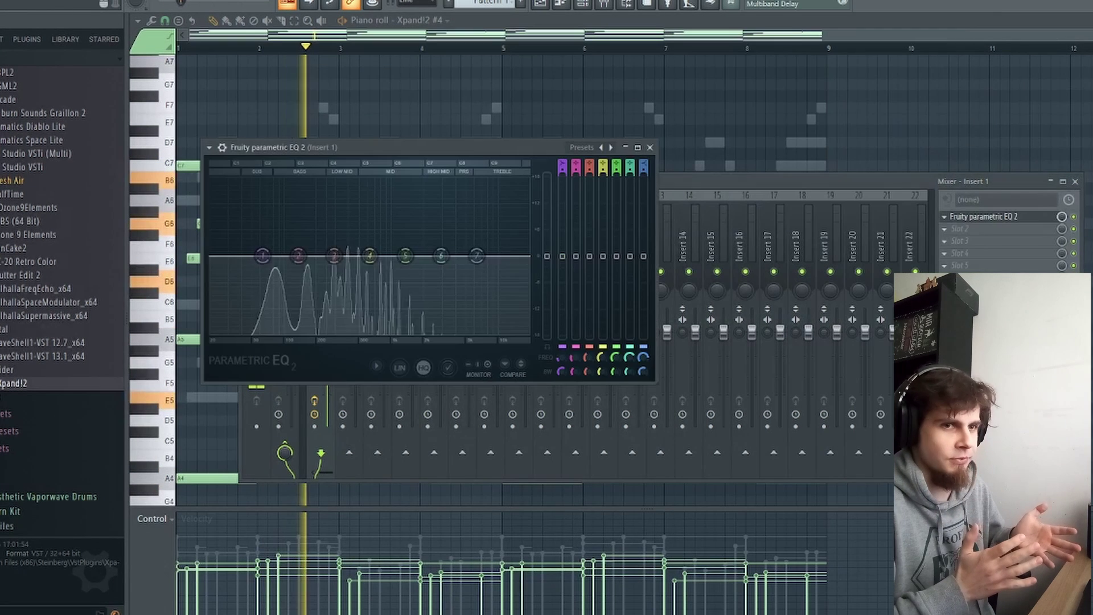
Change EQ band 1 to a high pass filter and band 7 to a low pass filter
right_click(262, 255)
mouse_move(282, 289)
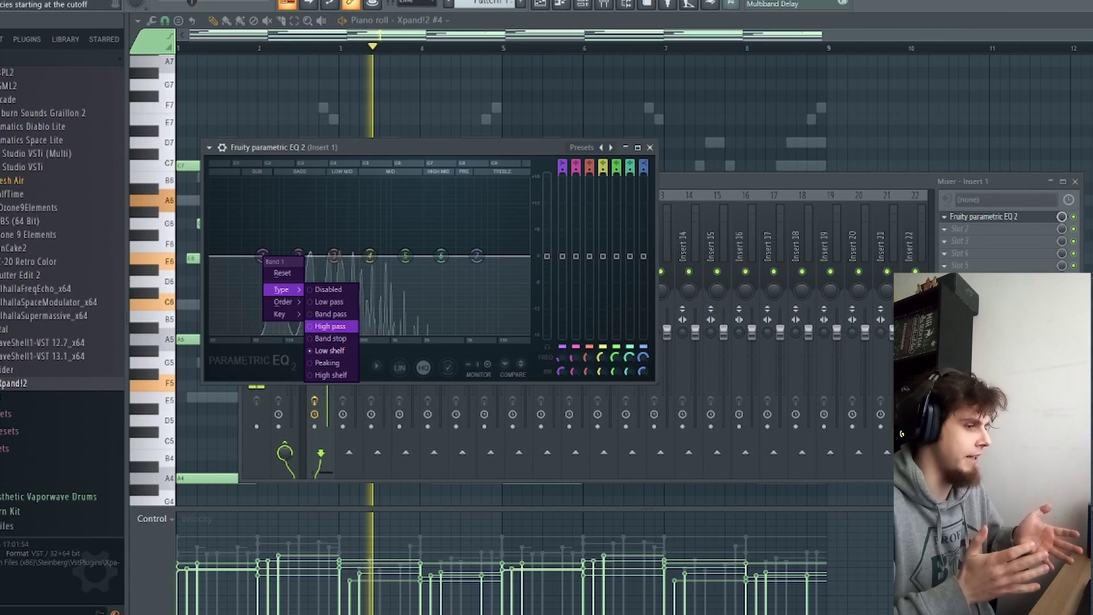
left_click(331, 326)
right_click(476, 256)
mouse_move(495, 289)
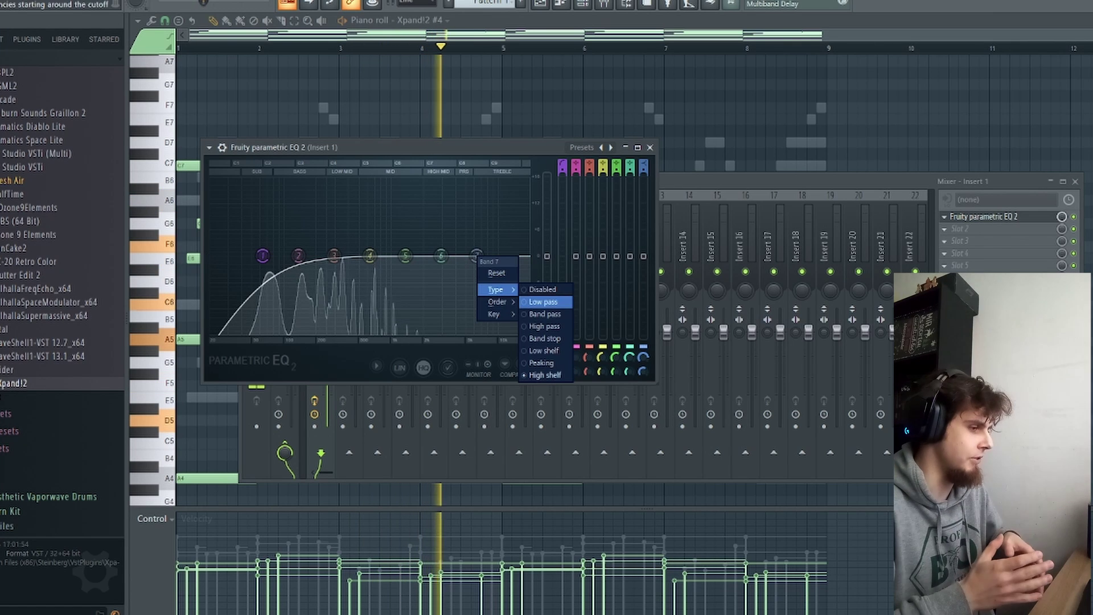
left_click(543, 302)
Move the high pass cutoff slightly up and the low pass cutoff slightly down, close the EQ and stop playback
left_click_drag(263, 256, 282, 256)
left_click_drag(477, 255, 450, 255)
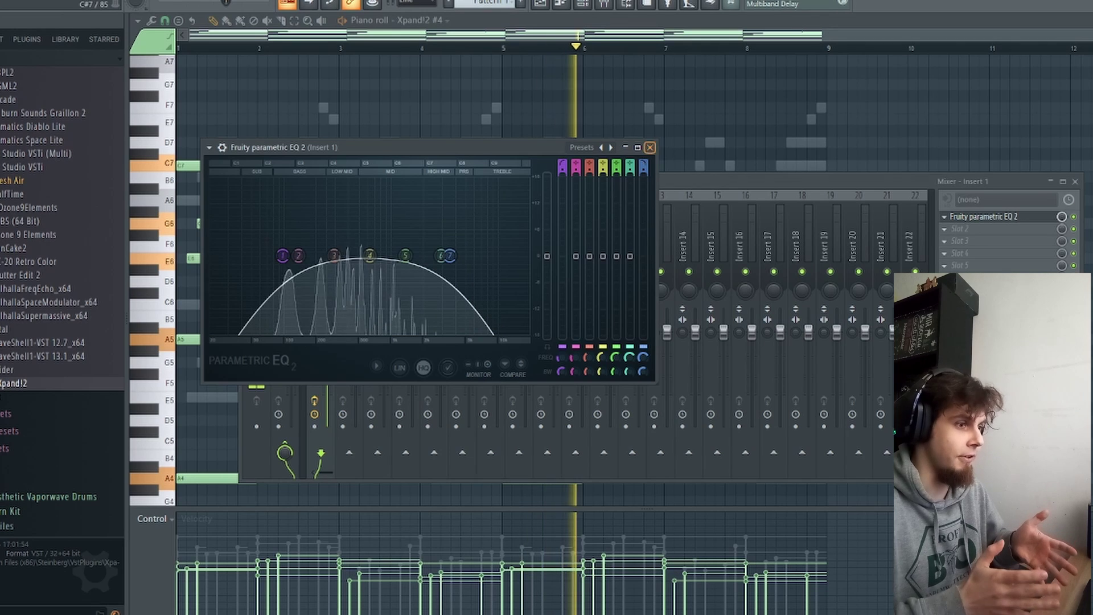
left_click(650, 148)
key("space")
Load Fruity Love Philter into slot 2 of Insert 1 with the gate preset "Basic with alt panning"
left_click(945, 229)
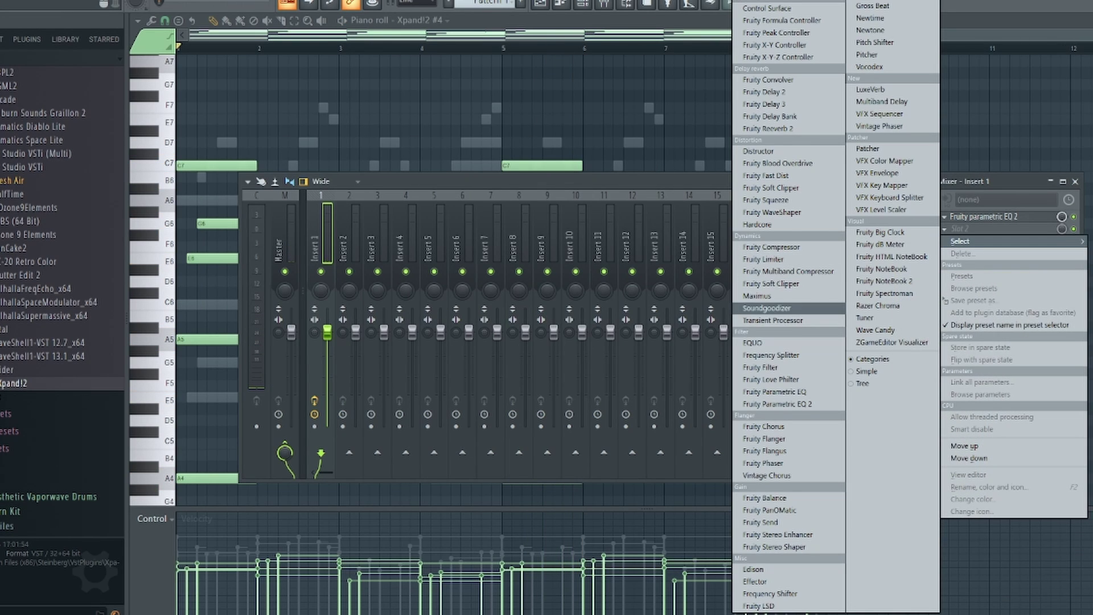
left_click(770, 379)
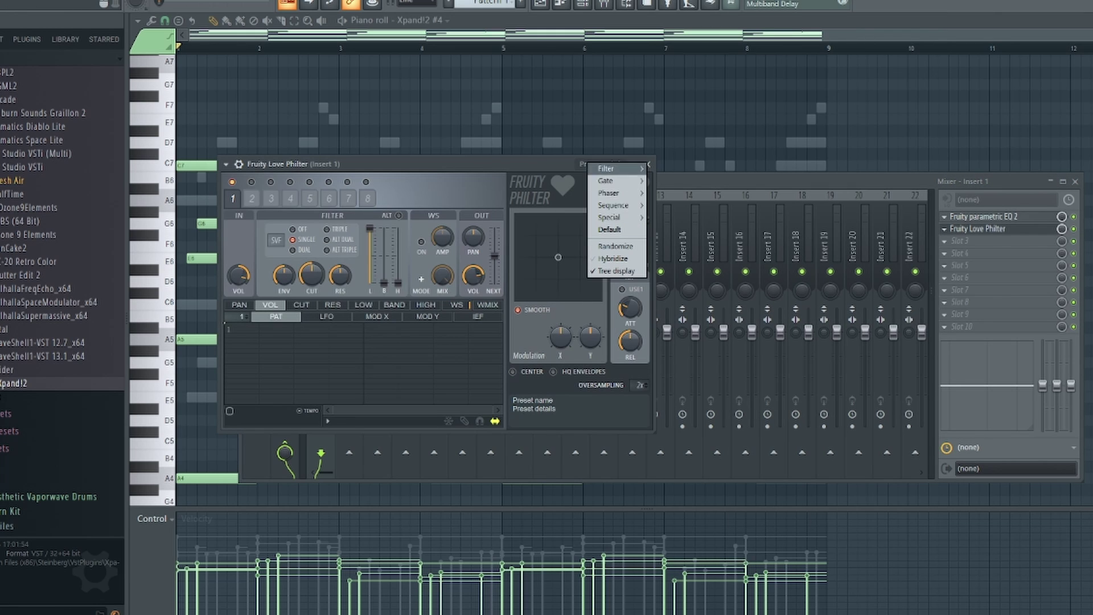
mouse_move(606, 180)
left_click(692, 230)
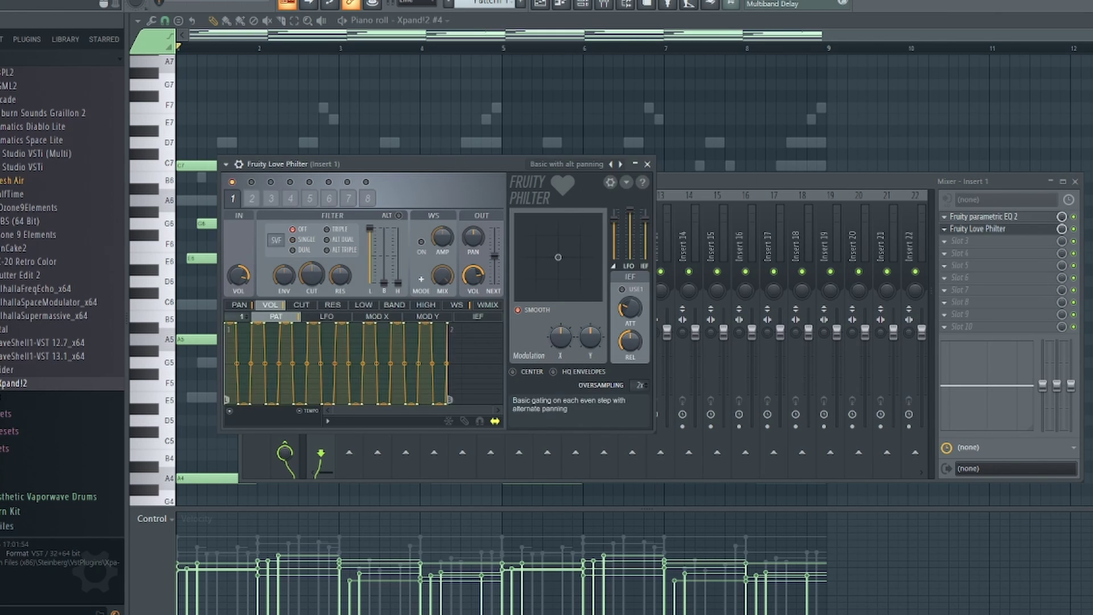
left_click(647, 164)
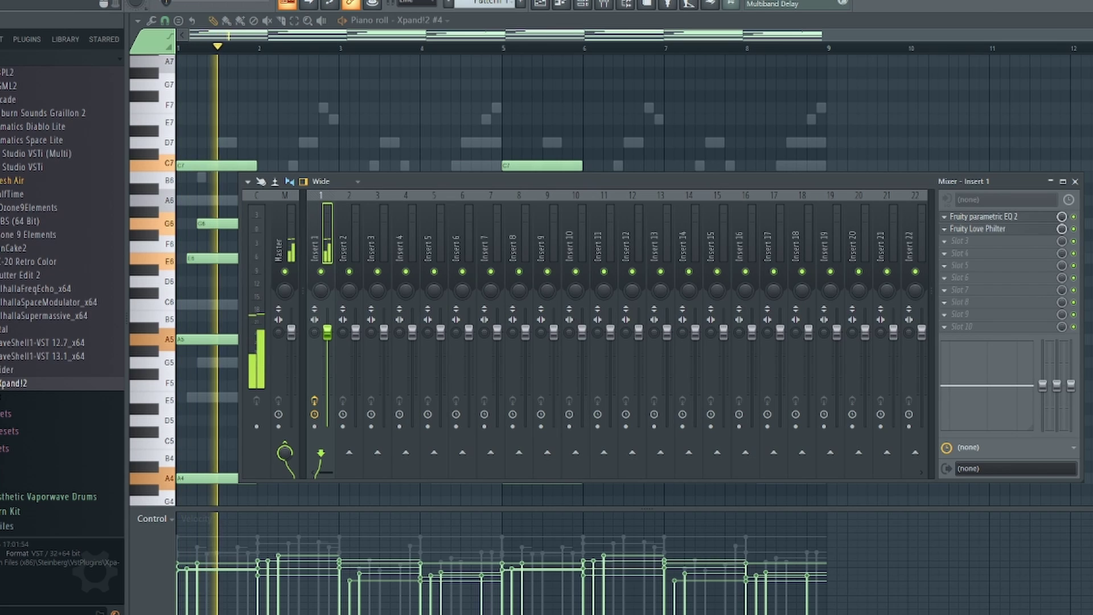
Add Fruity Chorus to slot 3 and Fruity Reeverb 2 to slot 4 of Insert 1
left_click(956, 241)
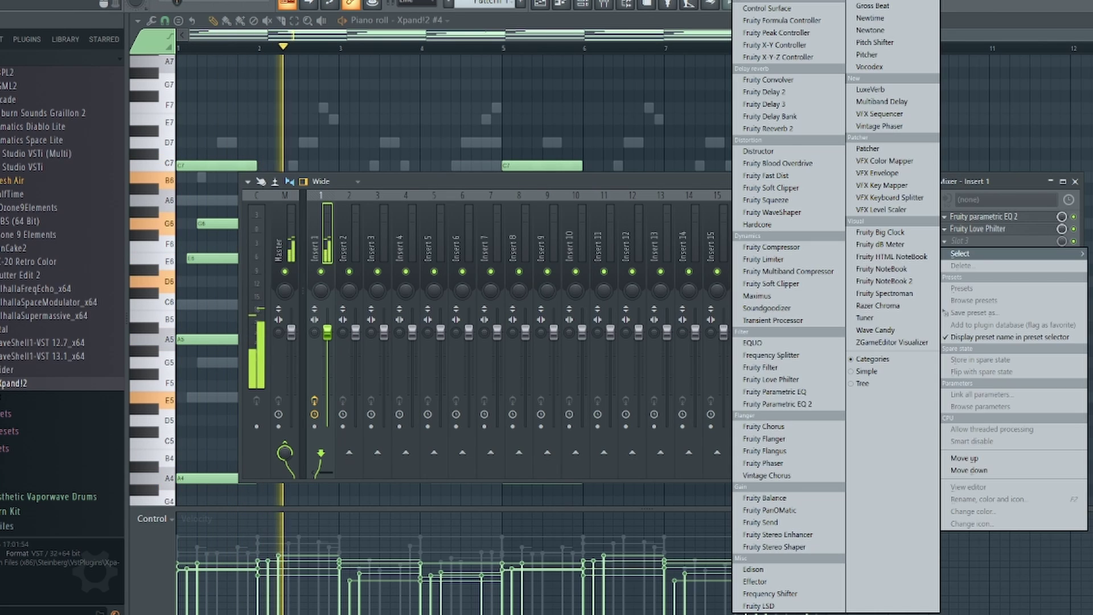
left_click(764, 426)
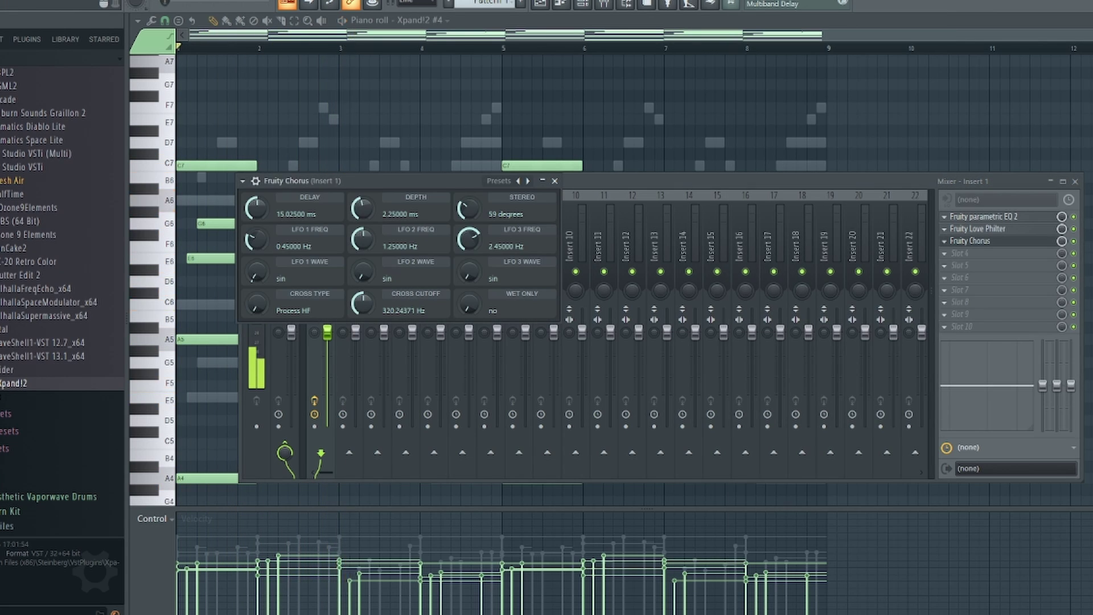
left_click(957, 253)
left_click(769, 129)
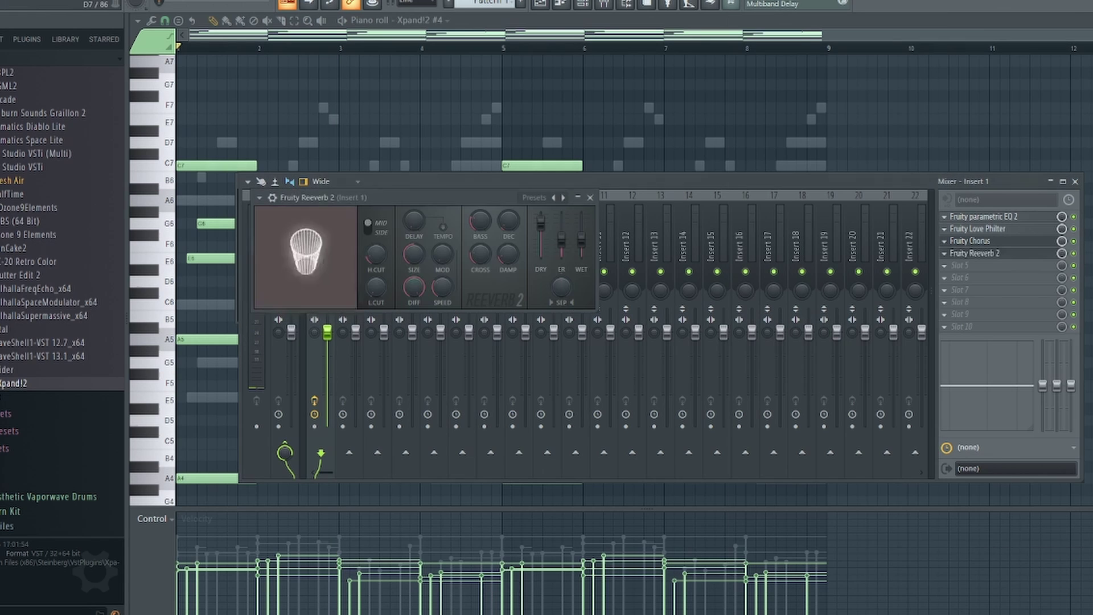
Choose the Cathedral preset in Fruity Reeverb 2, close the plugin and play the loop
key("Escape")
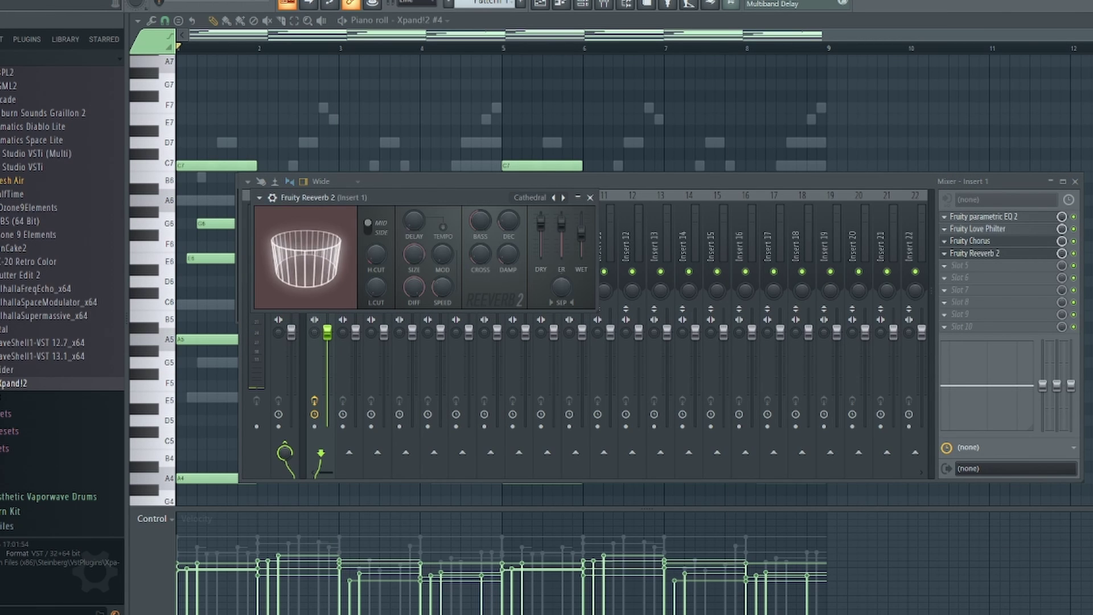
key("space")
key("Escape")
key("space")
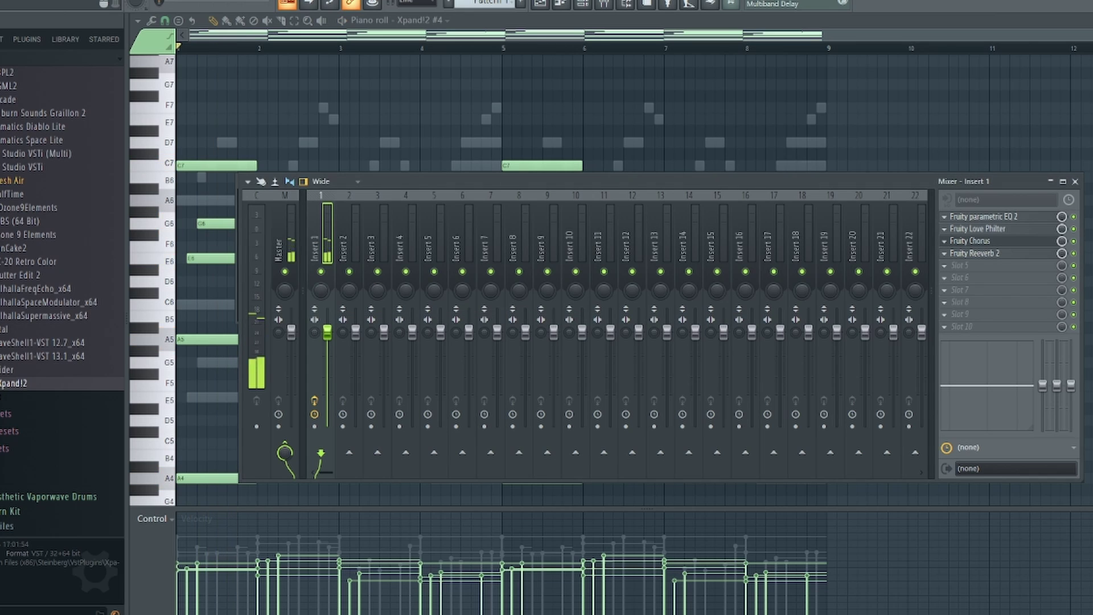
Add Fruity Delay 3 to slot 5 of Insert 1 with the Ping pong preset
left_click(963, 266)
left_click(766, 104)
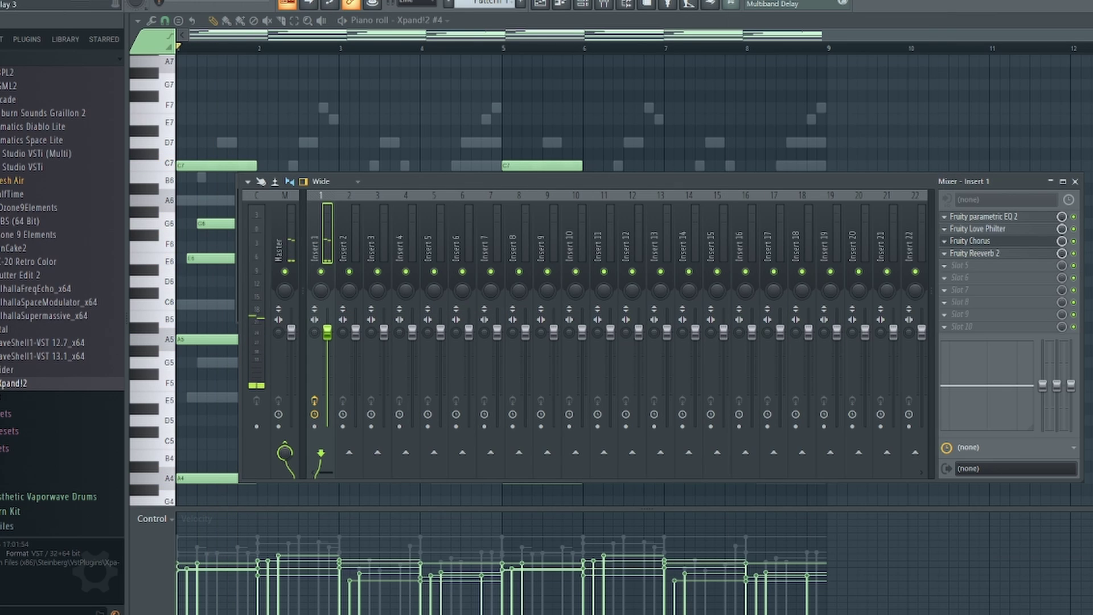
left_click(558, 80)
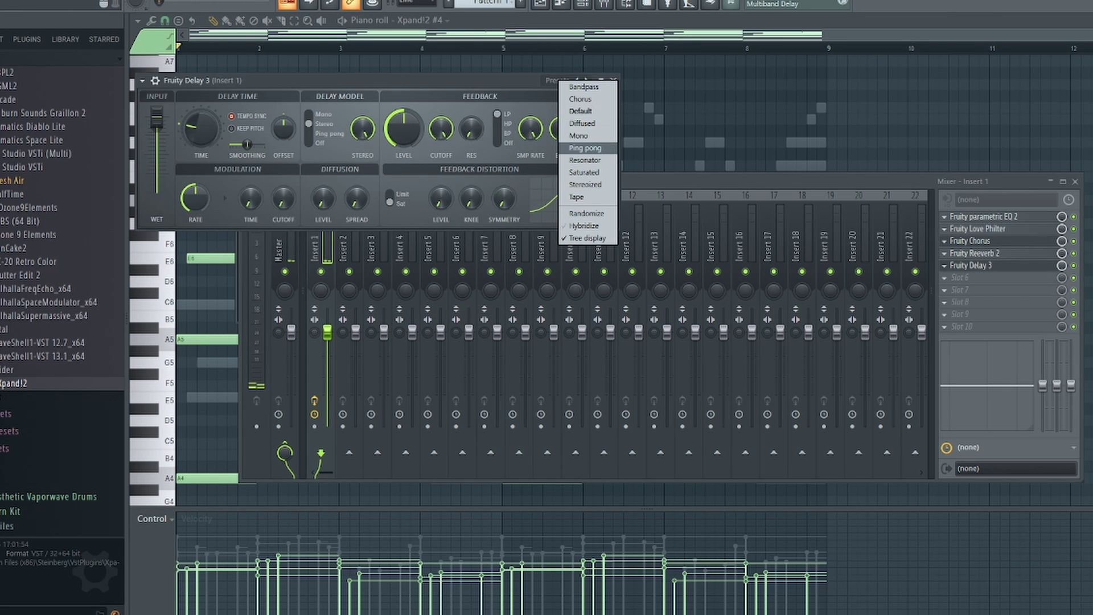
left_click(585, 148)
left_click(971, 265)
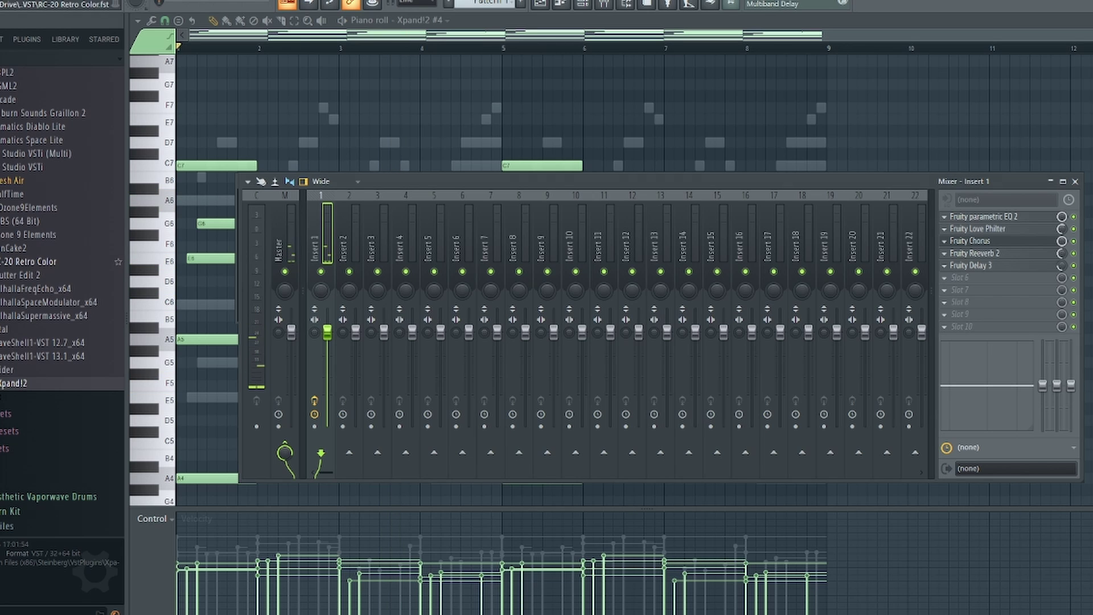
Load RC-20 Retro Color from the browser into slot 6 of Insert 1
left_click_drag(31, 262, 321, 342)
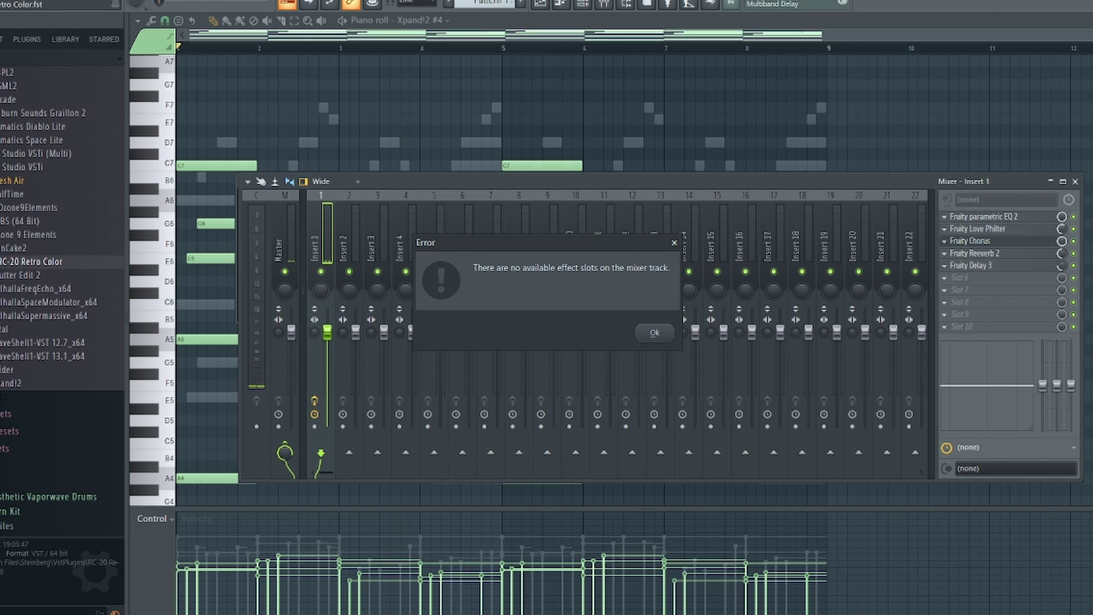
key("Return")
scroll(57, 227, "up", 4)
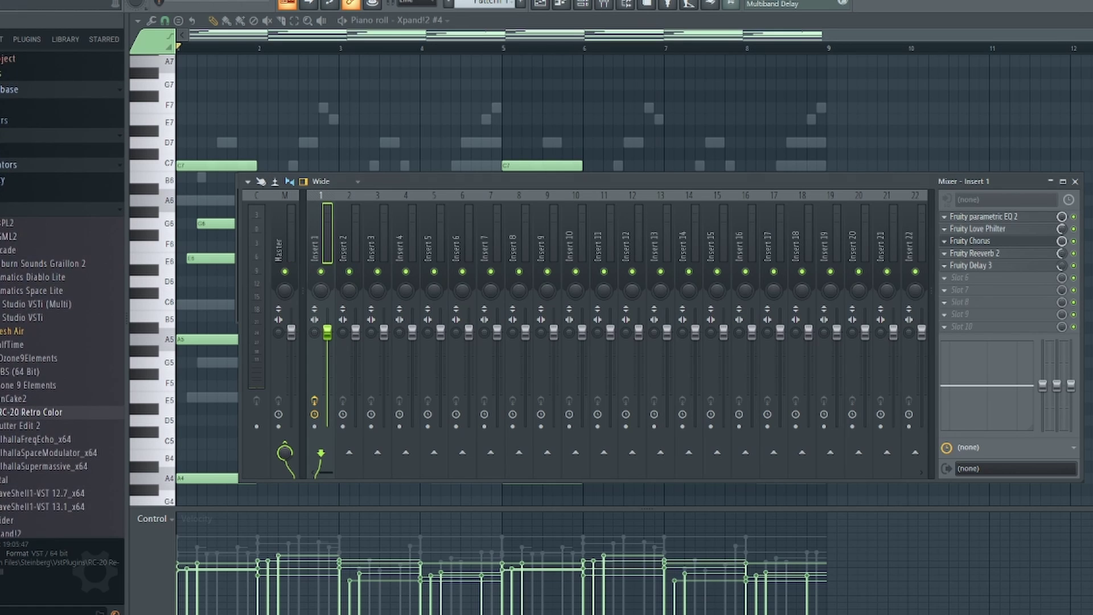
scroll(63, 296, "up", 2)
scroll(57, 344, "down", 3)
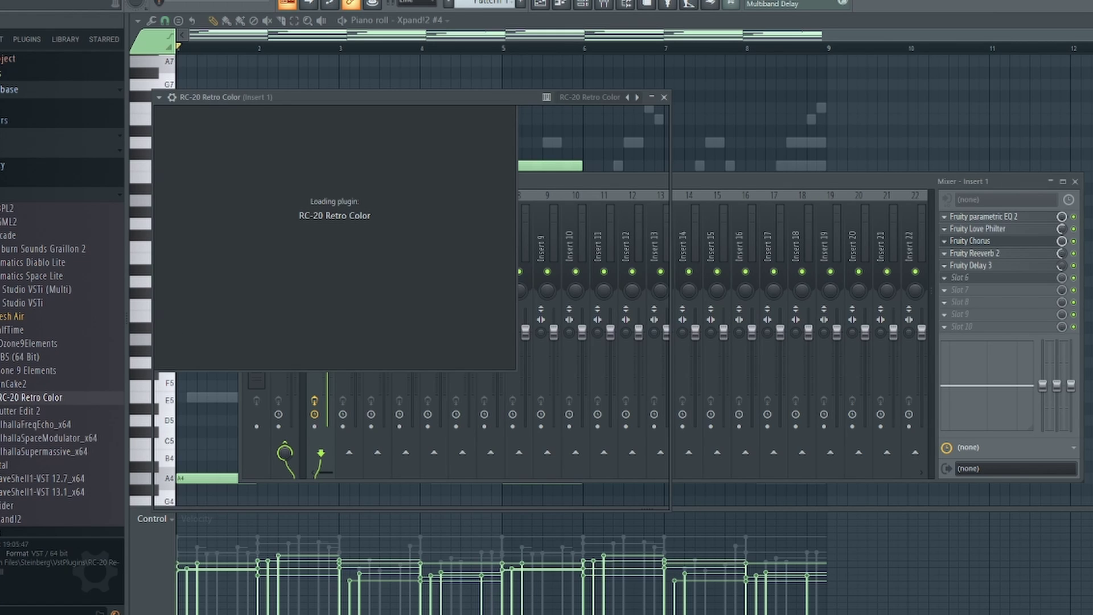
Load the preset "No More Boring Pads" in RC-20 Retro Color, reduce Magnitude to about 41% and close the plugin
left_click(482, 134)
scroll(332, 251, "up", 5)
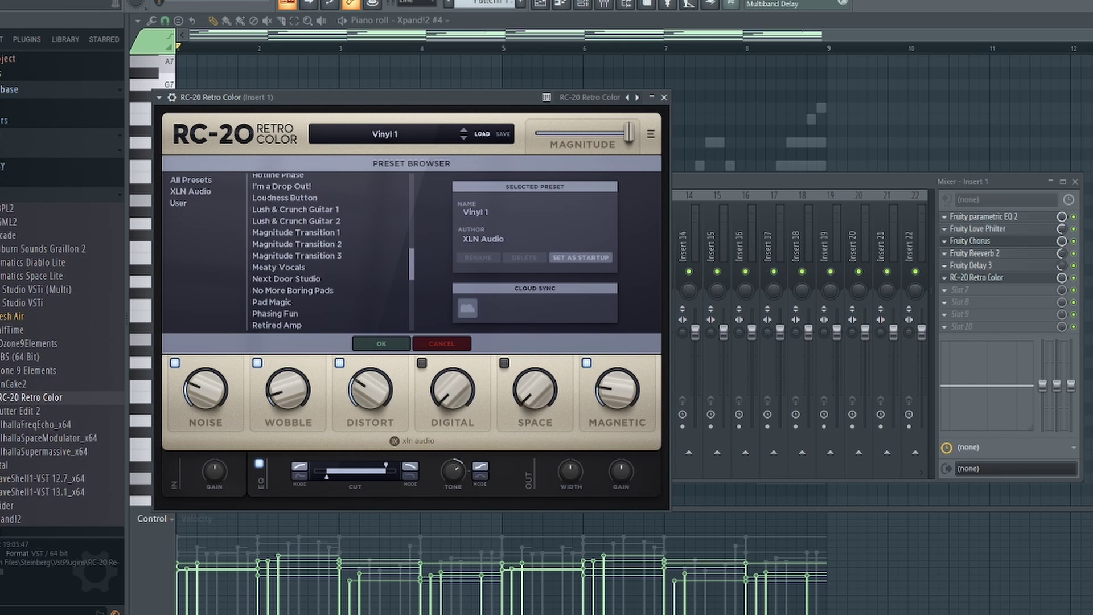
scroll(332, 252, "up", 10)
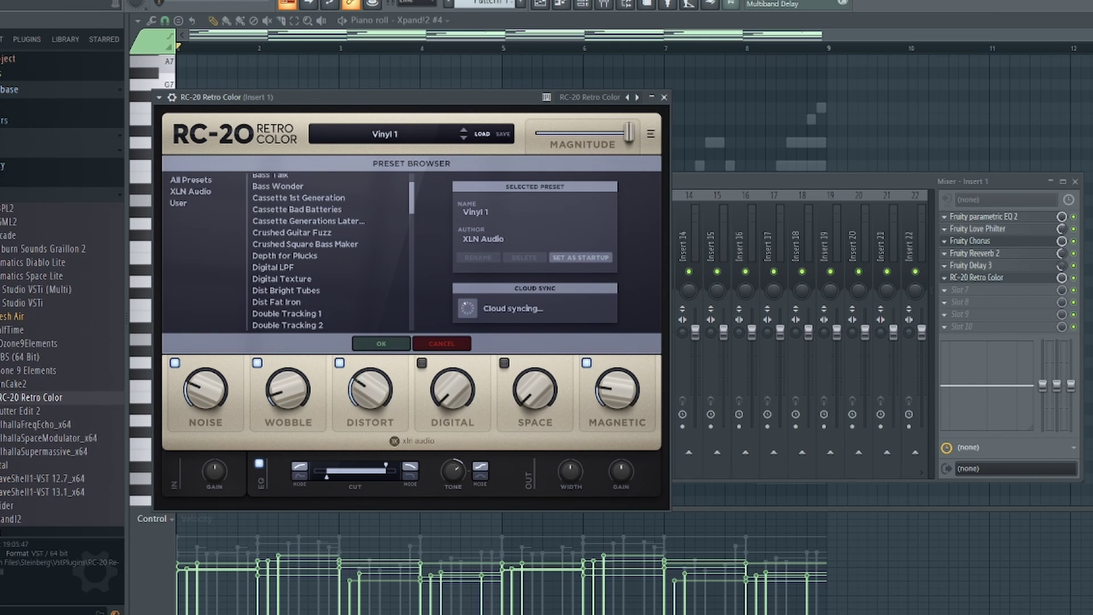
scroll(331, 252, "down", 10)
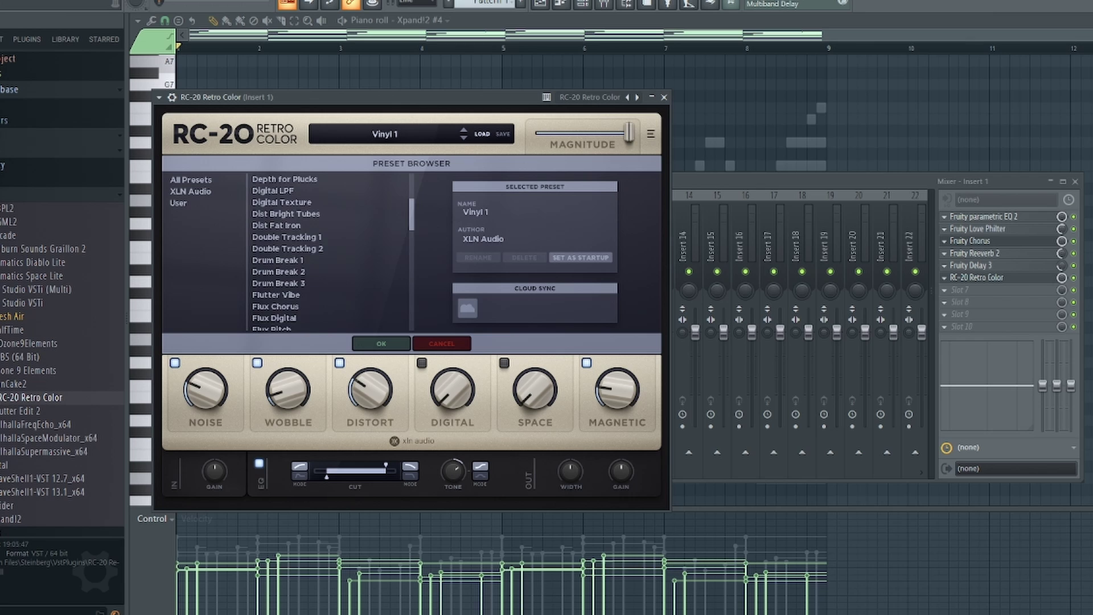
scroll(331, 252, "down", 2)
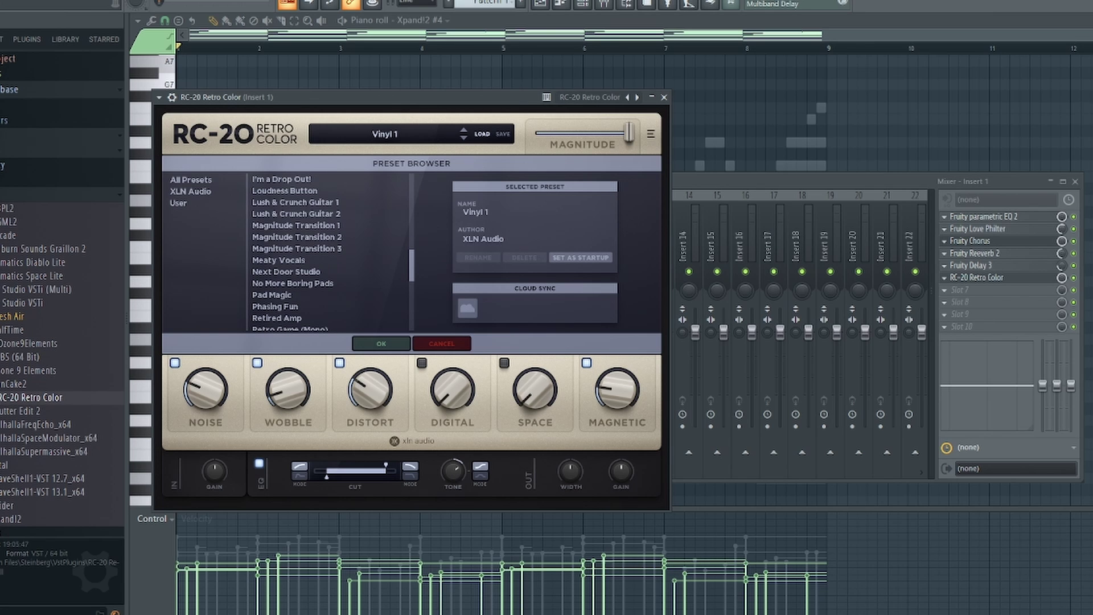
left_click(302, 283)
left_click(382, 344)
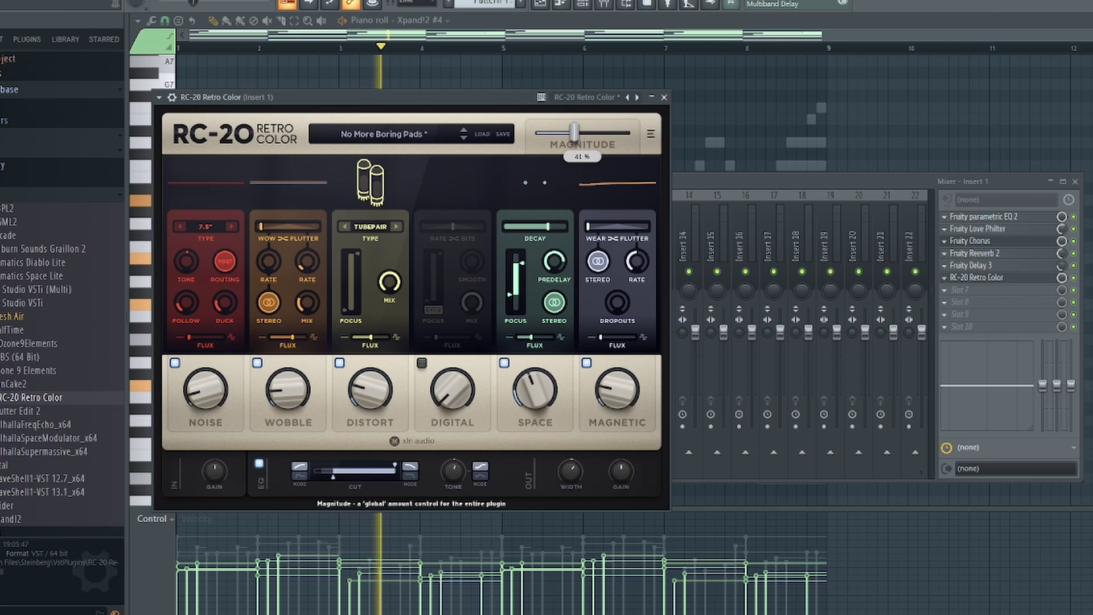
left_click(664, 97)
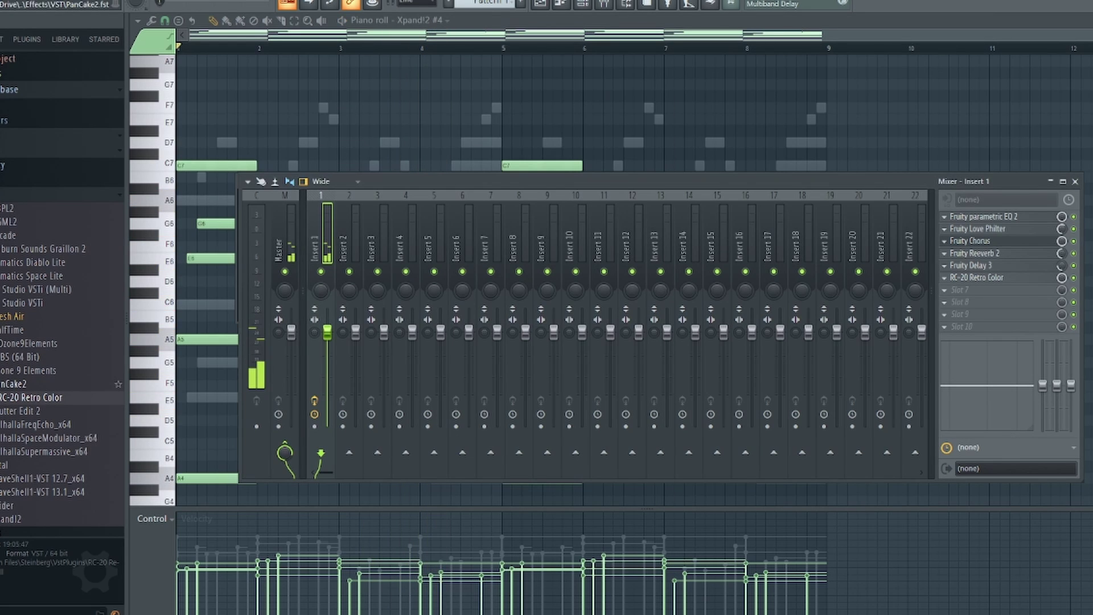
Add PanCake2 to slot 7 of Insert 1, reduce its mix, close it and lower the Insert 1 fader
left_click(57, 384)
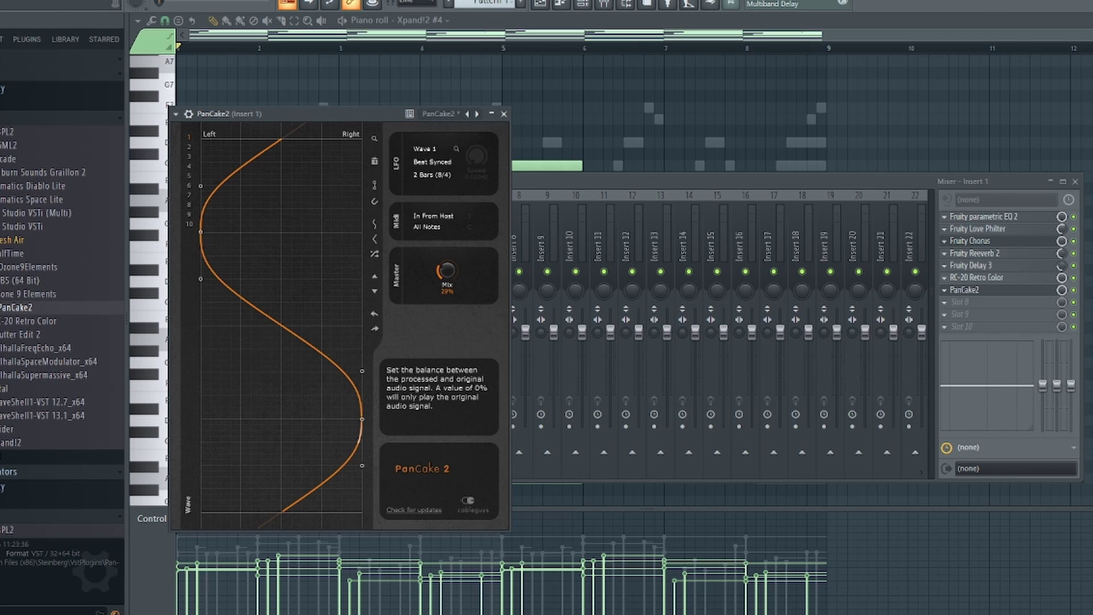
left_click(503, 114)
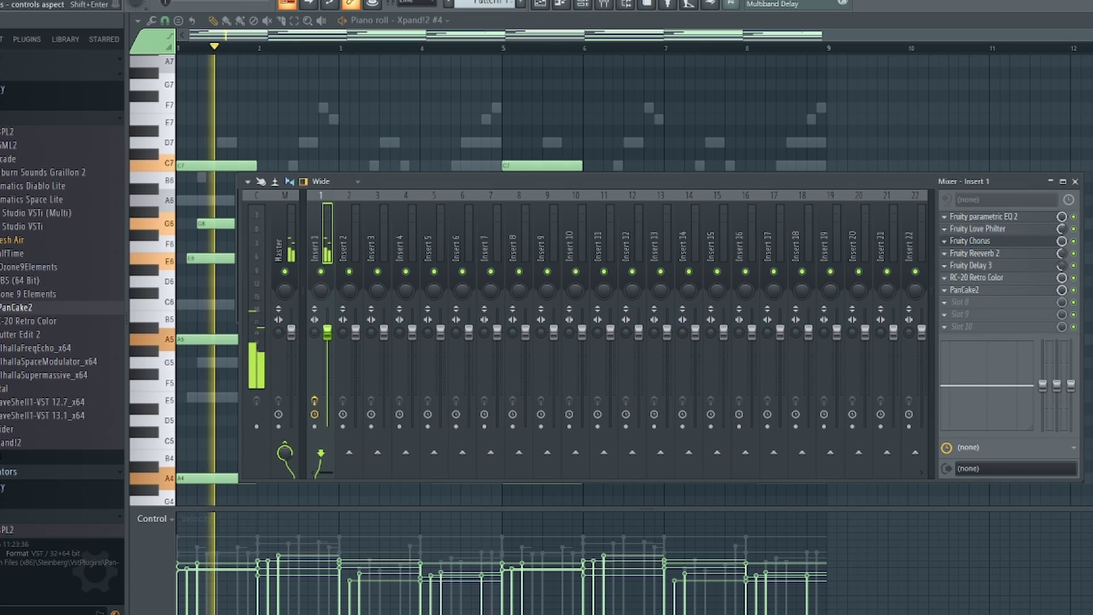
left_click_drag(328, 332, 327, 353)
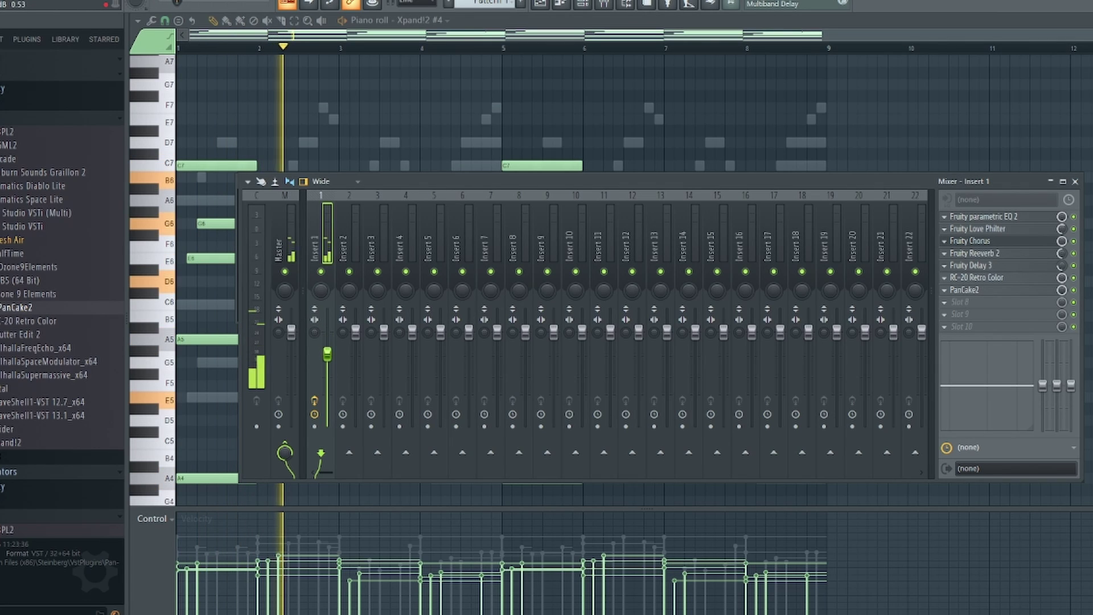
Route the Vital channel to mixer track 2 and lower the Insert 2 fader
key("F6")
key("space")
key("space")
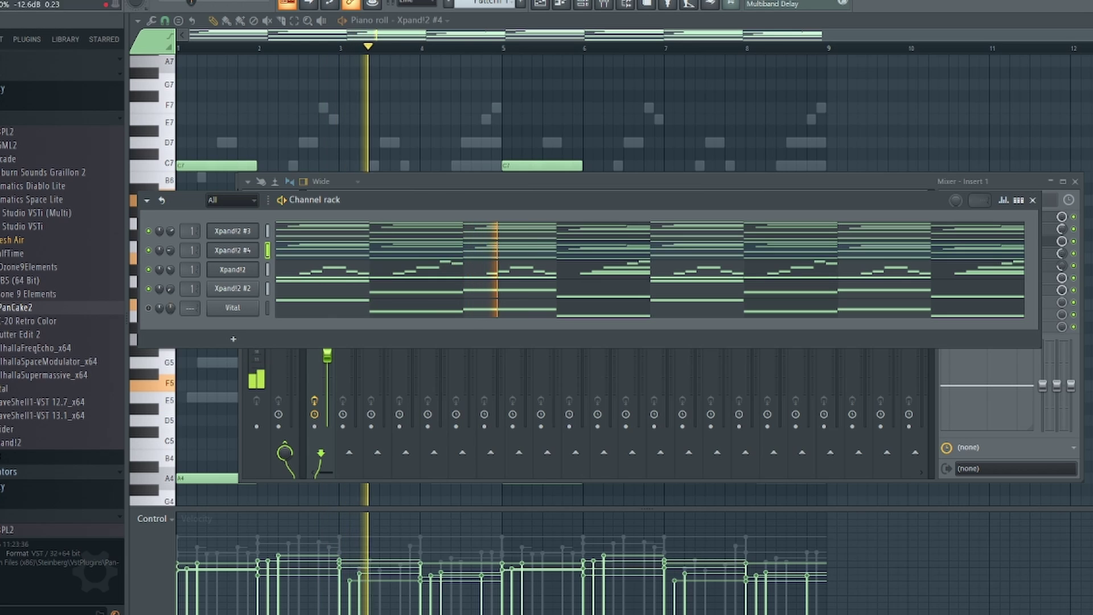
left_click_drag(190, 308, 189, 299)
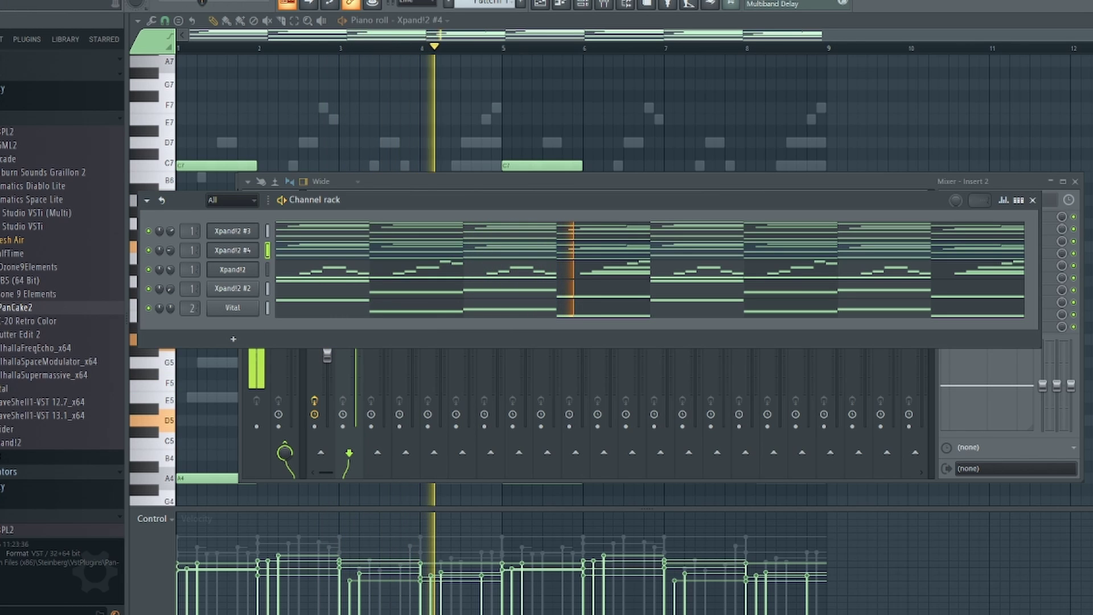
key("F6")
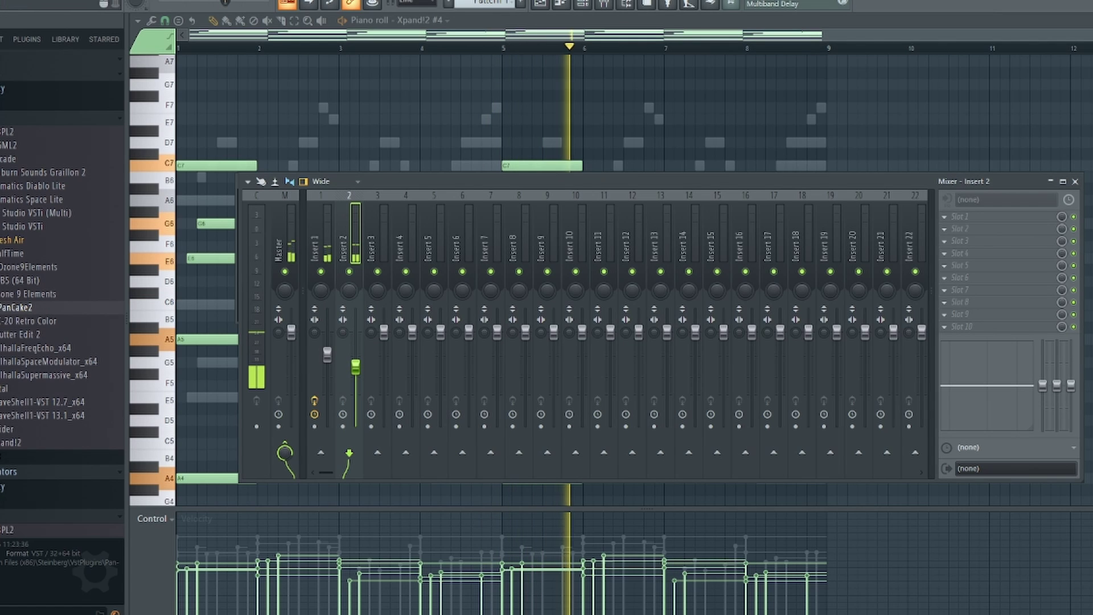
Add an Arcade vocal channel, repeat its three-note phrase C6, A5, D5 from bar 5, and lower the final note to C5
left_click(45, 402)
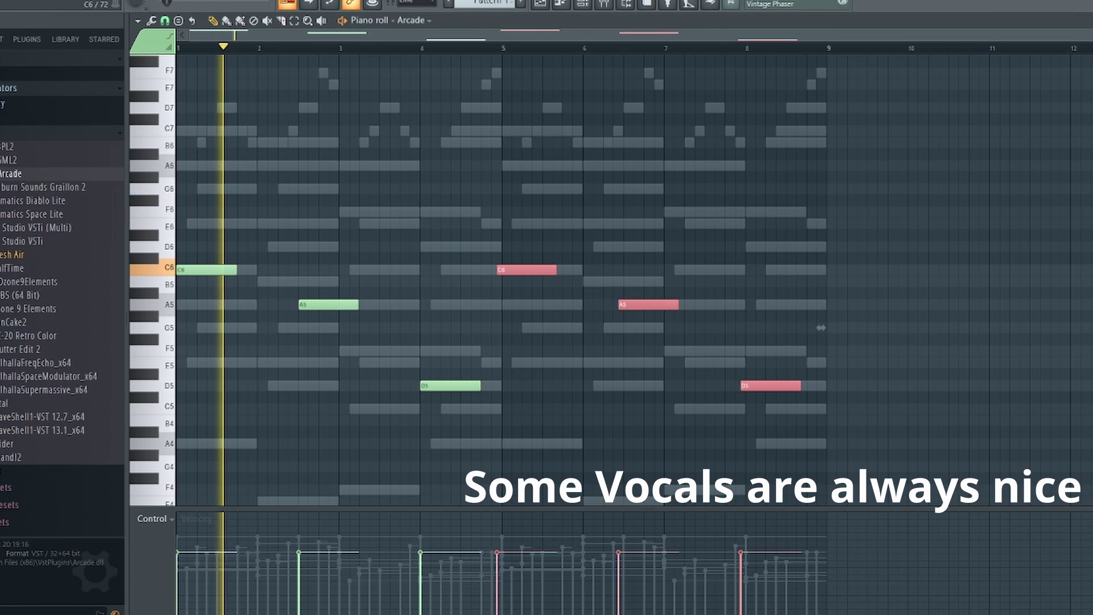
left_click_drag(821, 328, 826, 328)
key("ctrl+d")
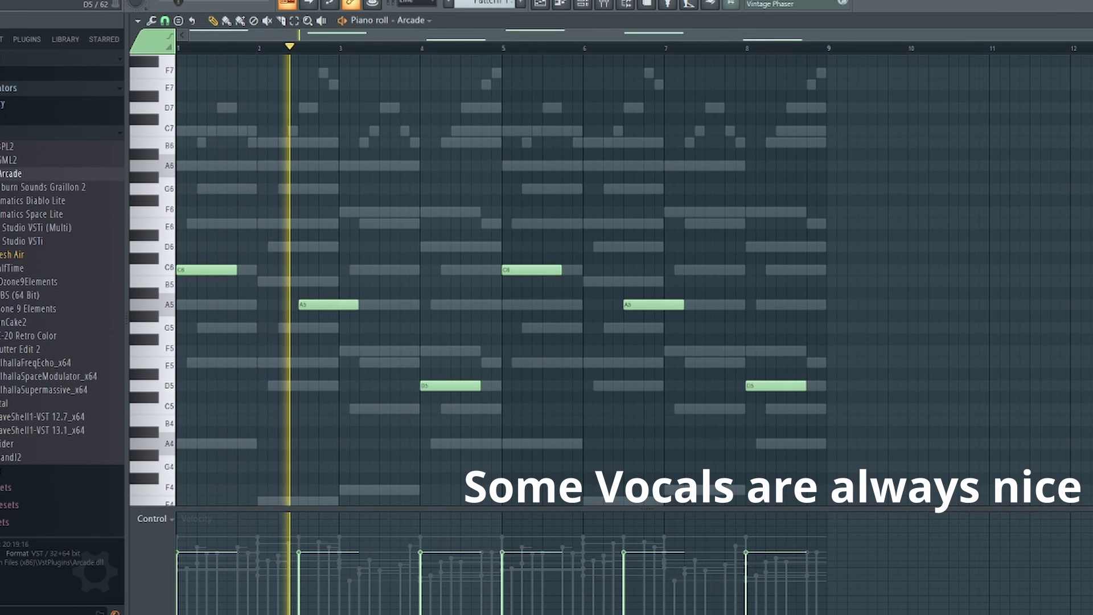
left_click_drag(776, 387, 776, 409)
Route the Arcade channel to mixer track 1 and lower its volume in the channel rack
key("F6")
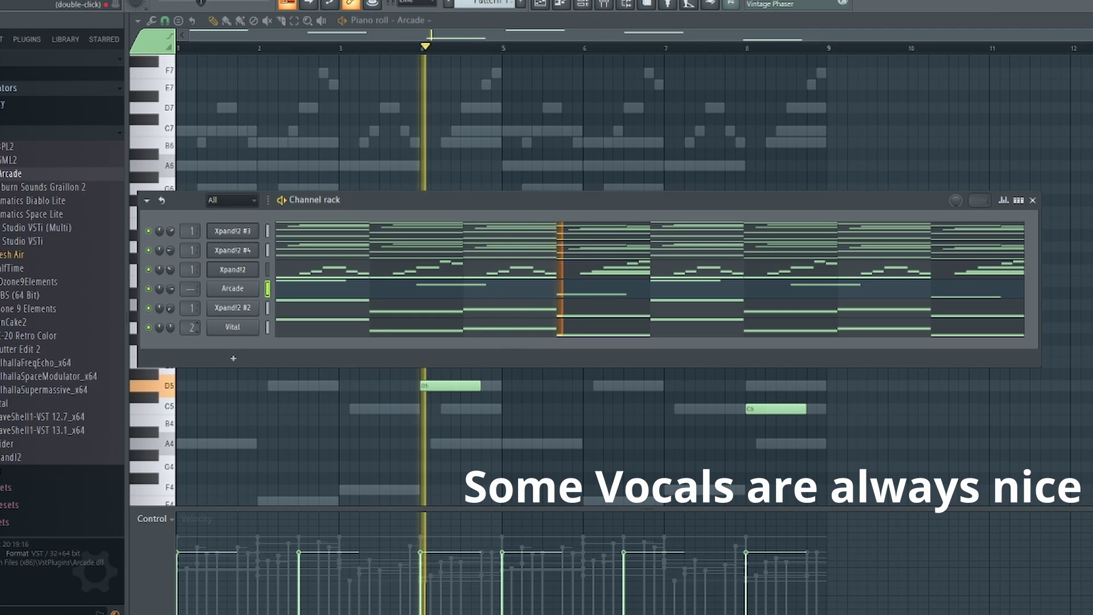
key("F6")
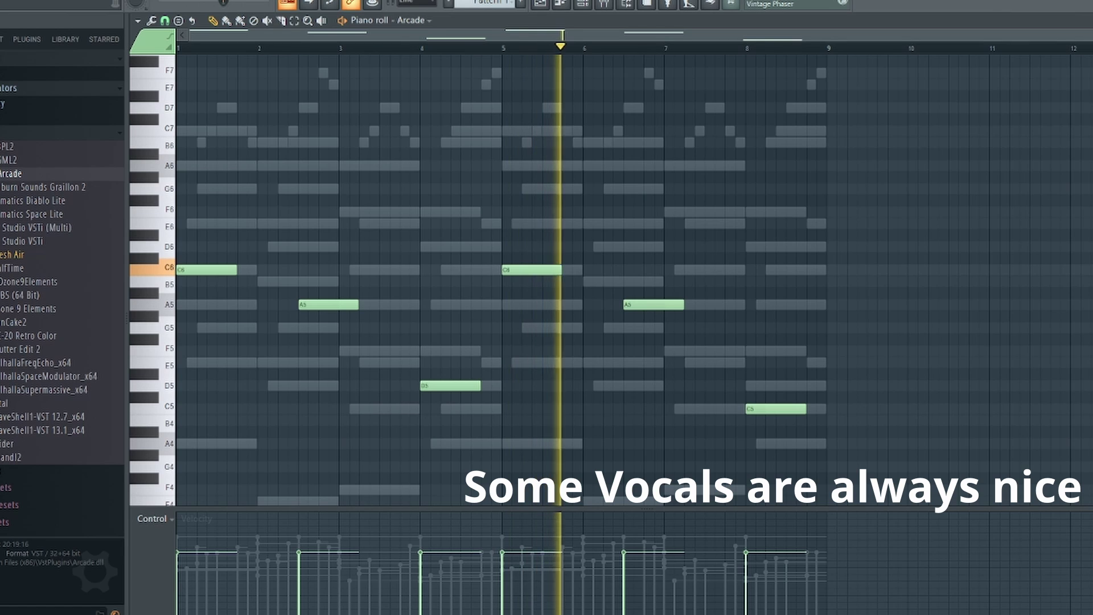
key("F6")
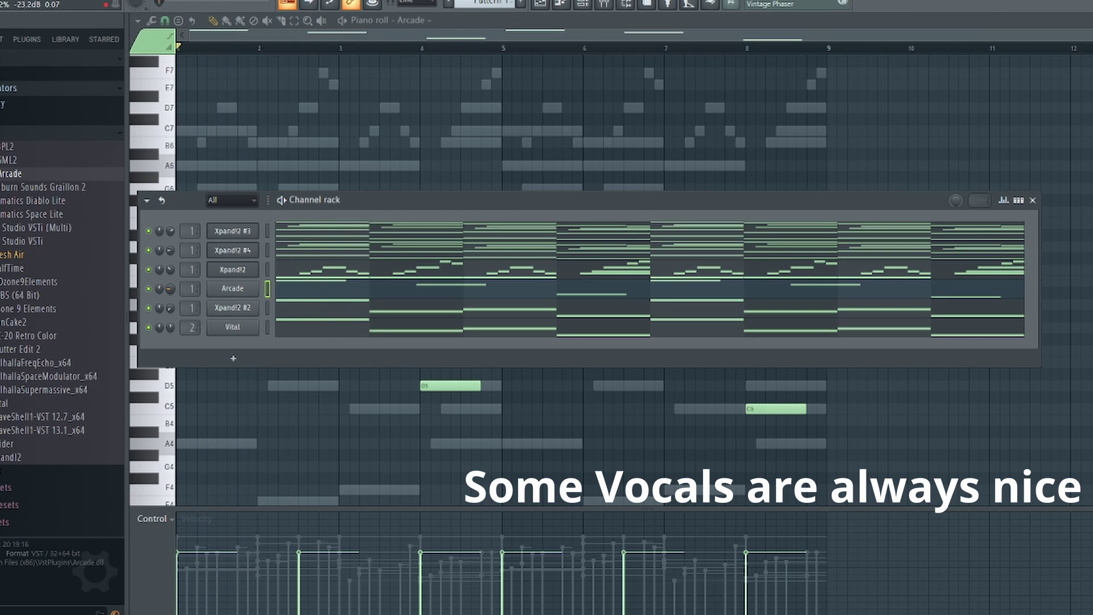
Add HatPerc and Clap channels using samples from the Lofi Starter Pack, and lower the Clap channel's volume
left_click(57, 133)
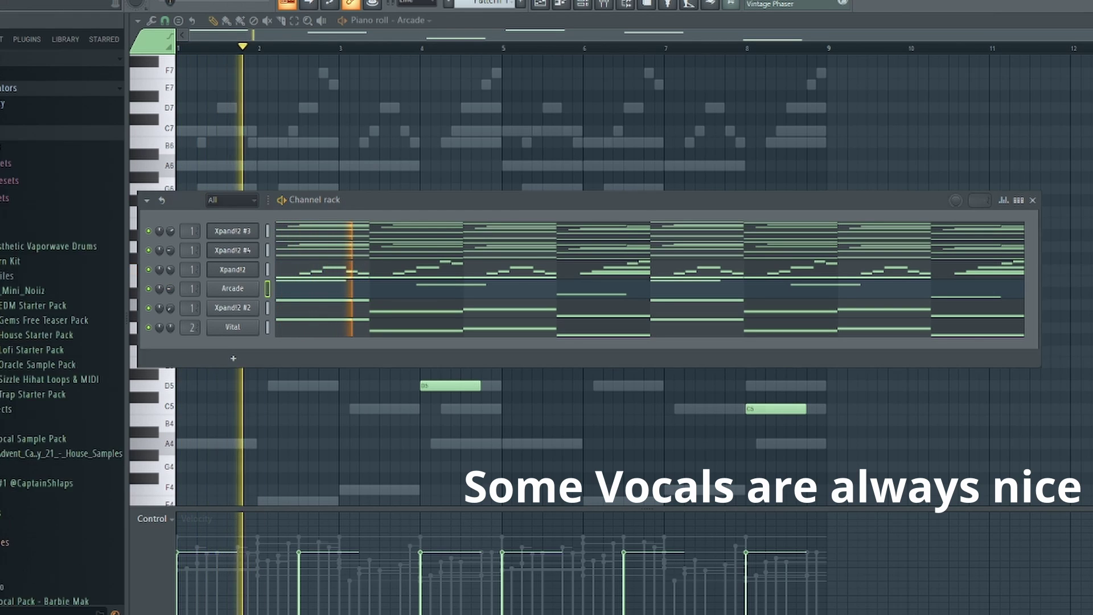
scroll(34, 290, "down", 1)
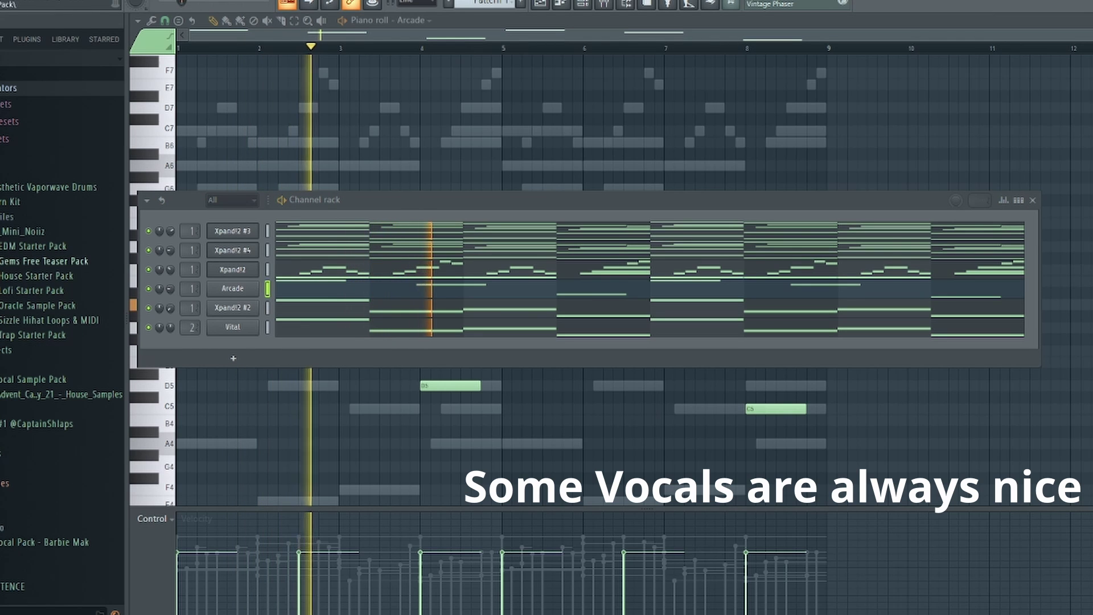
left_click(36, 291)
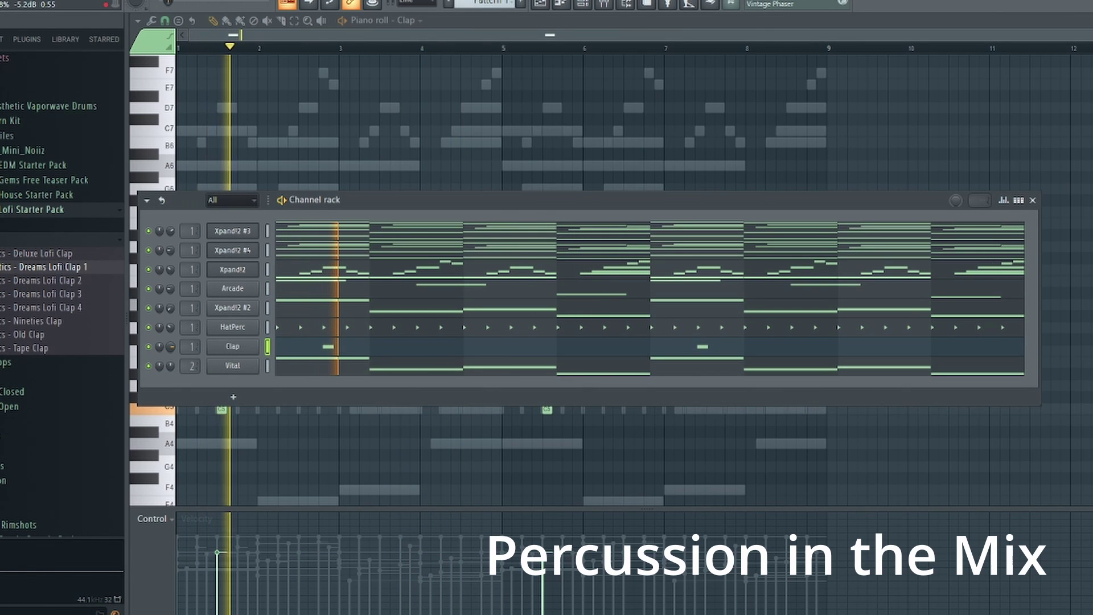
left_click_drag(171, 347, 170, 361)
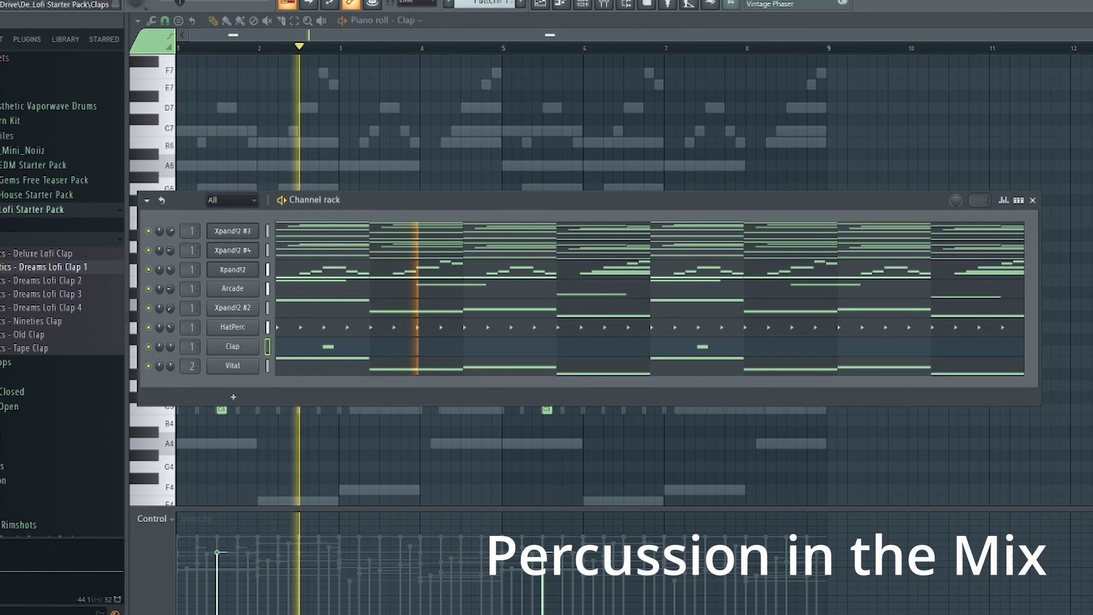
Add a Snare channel and place a short C5 note on the third beat of each of bars 1 to 4
left_click(36, 239)
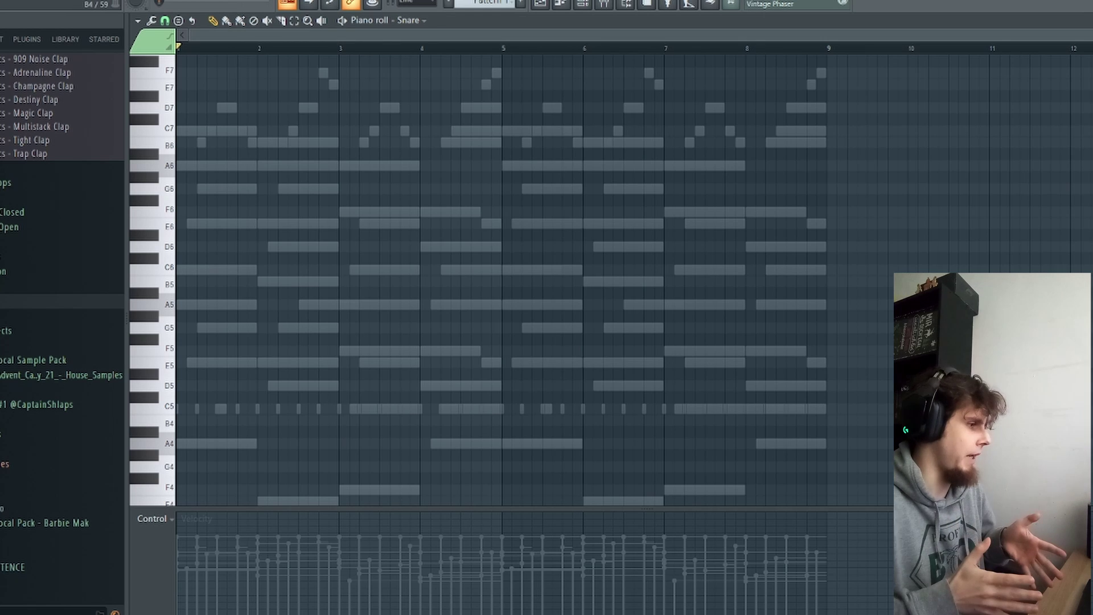
left_click(219, 409)
scroll(219, 409, "up", 3)
left_click_drag(234, 408, 240, 409)
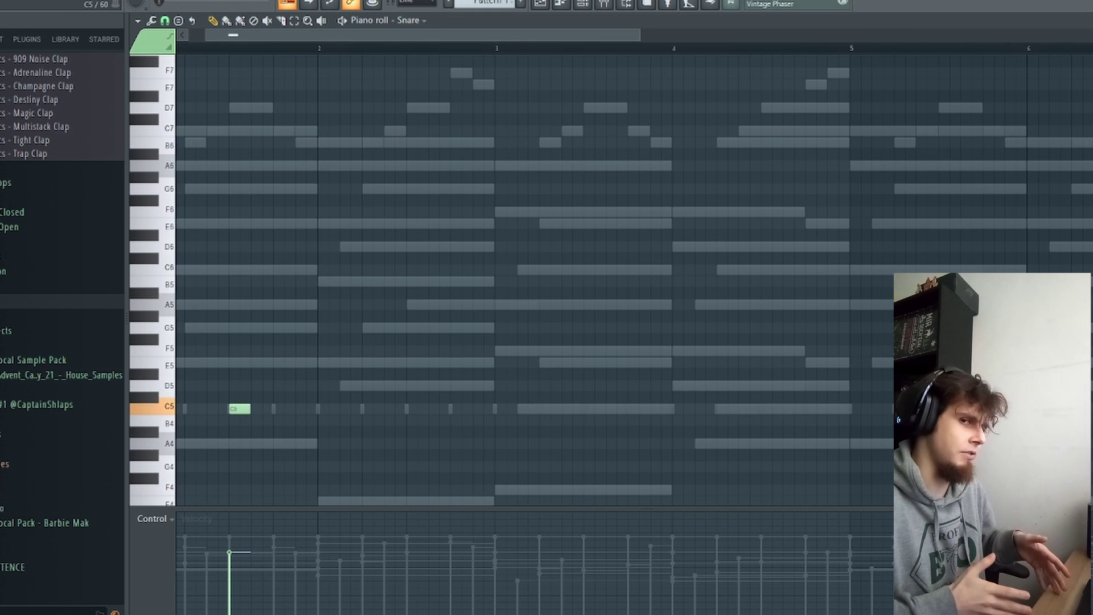
key("space")
left_click(411, 409)
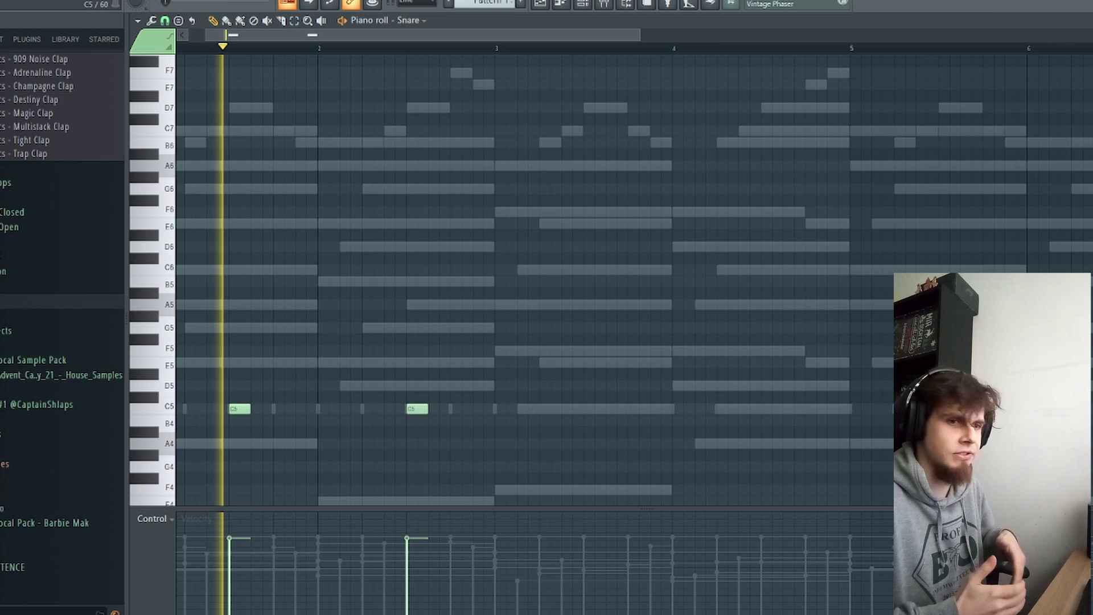
left_click(592, 409)
left_click(769, 409)
Duplicate the four snare notes into bars 5 to 8 and deselect them
scroll(770, 455, "down", 3)
key("ctrl+b")
left_click_drag(886, 409, 979, 409)
key("ctrl+d")
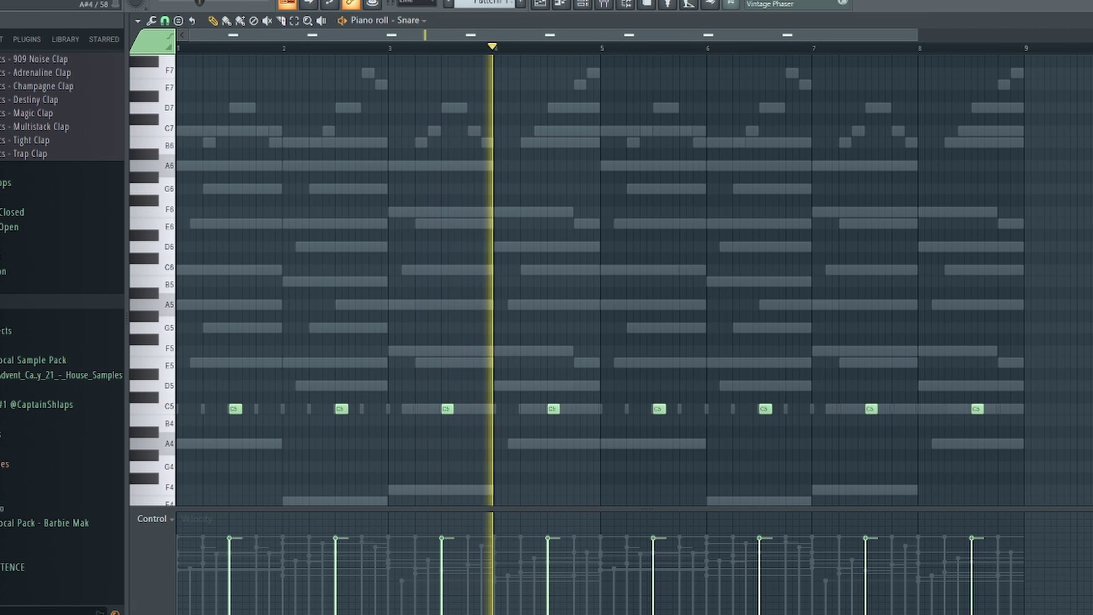
Show the Hat channel's whole eight-bar pattern in the piano roll
key("F6")
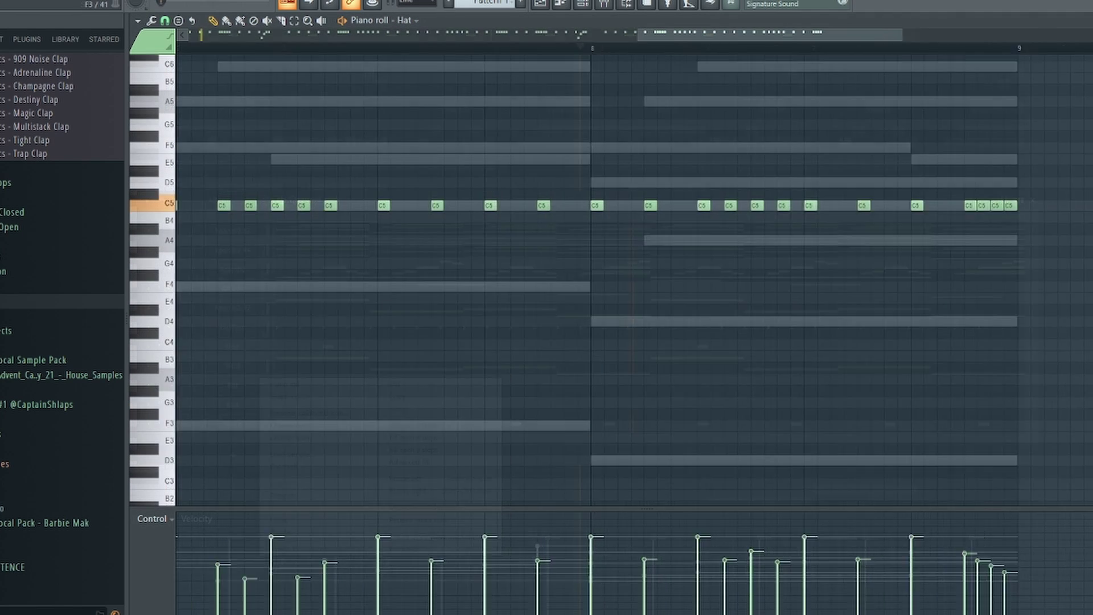
scroll(364, 423, "down", 5)
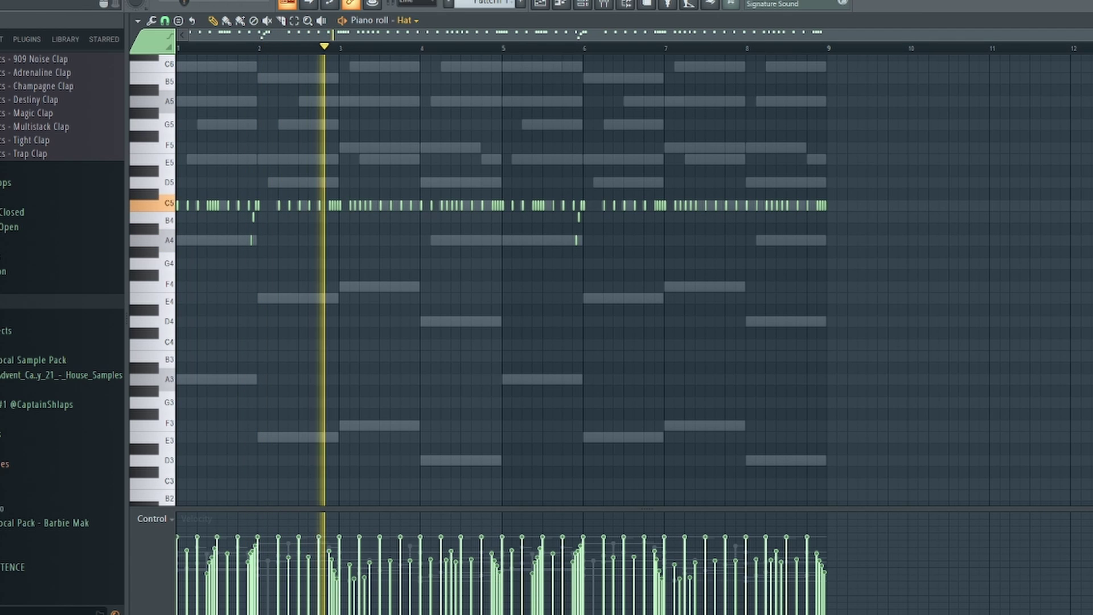
Show the Kick channel's pattern in the piano roll and bring up the channel rack
left_click(406, 21)
left_click(413, 154)
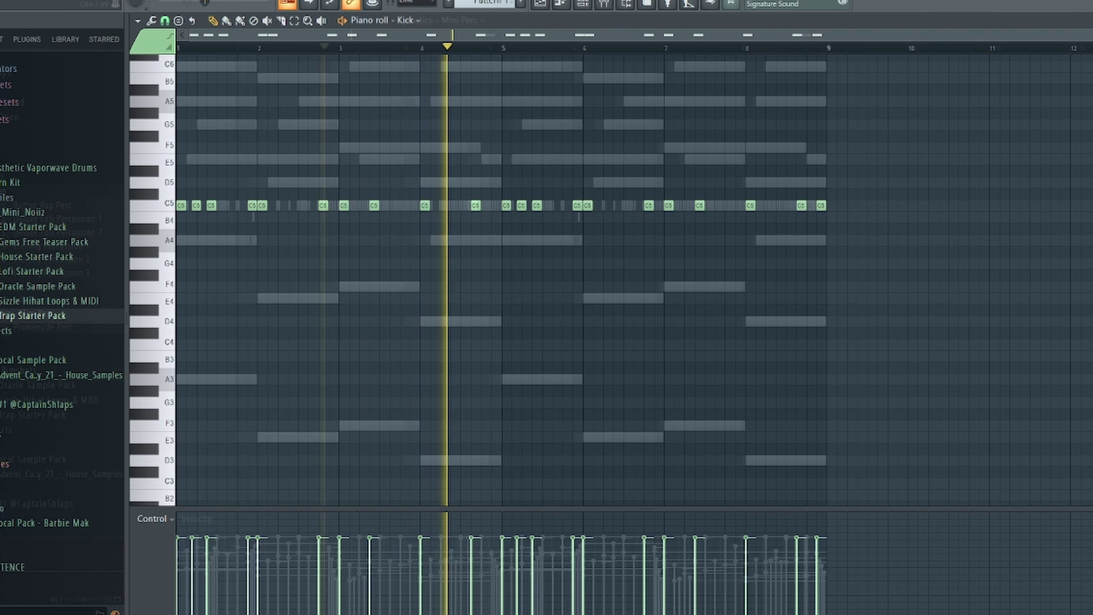
key("F6")
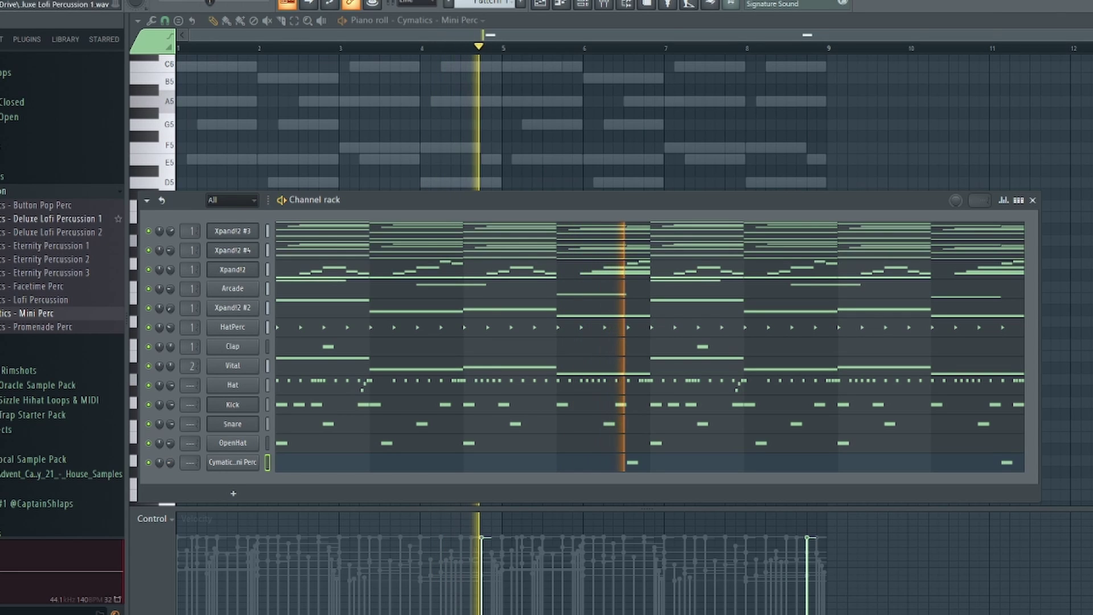
Add the Cymatics Oracle 808 1 - C sample from the Oracle Sample Pack as a channel and rename it 808s
left_click(3, 191)
scroll(12, 256, "up", 3)
left_click(11, 288)
key("space")
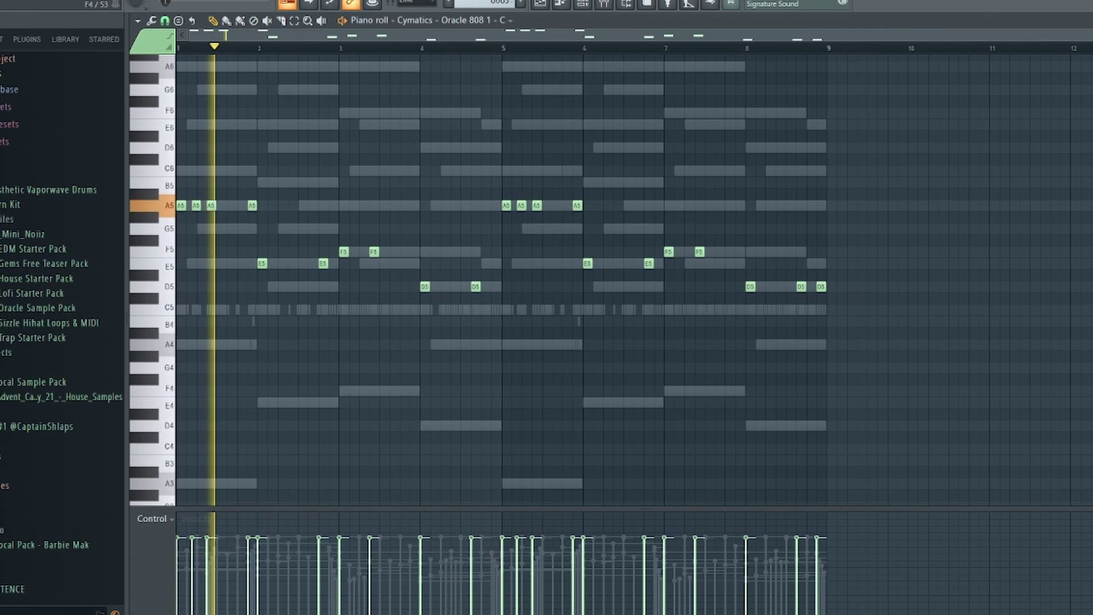
key("F6")
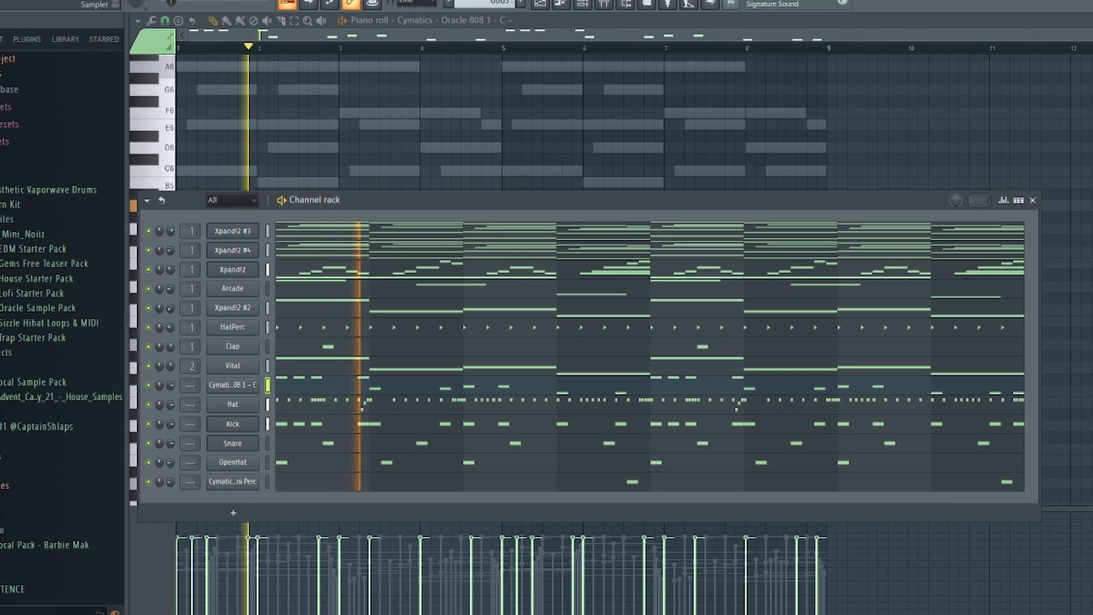
right_click(259, 382)
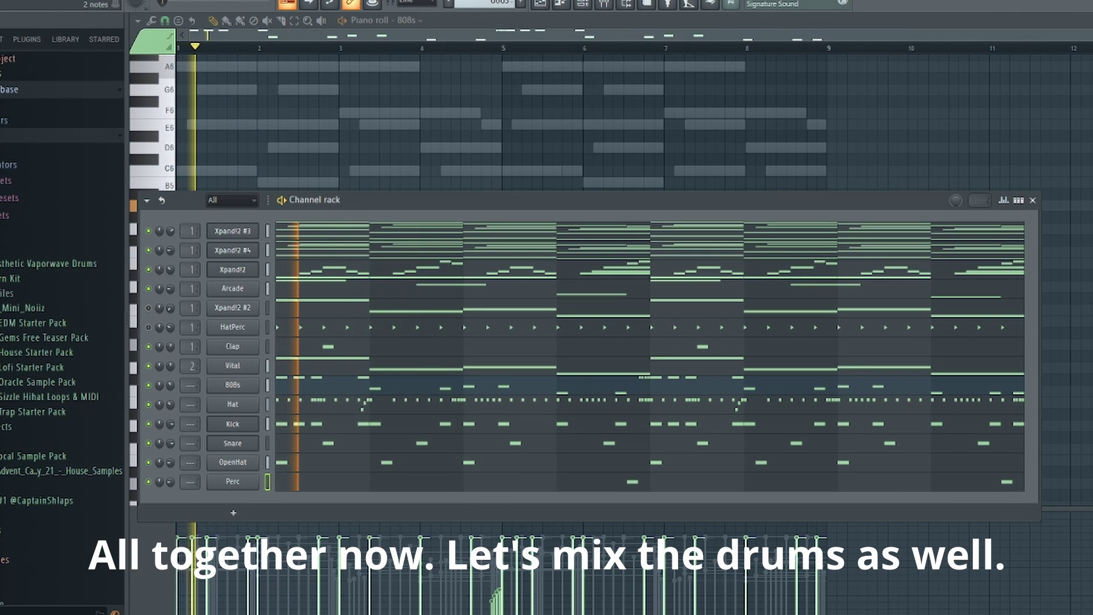
Select the channels from 808s through Perc and route them to consecutive mixer tracks 3 to 8
left_click_drag(268, 385, 268, 482)
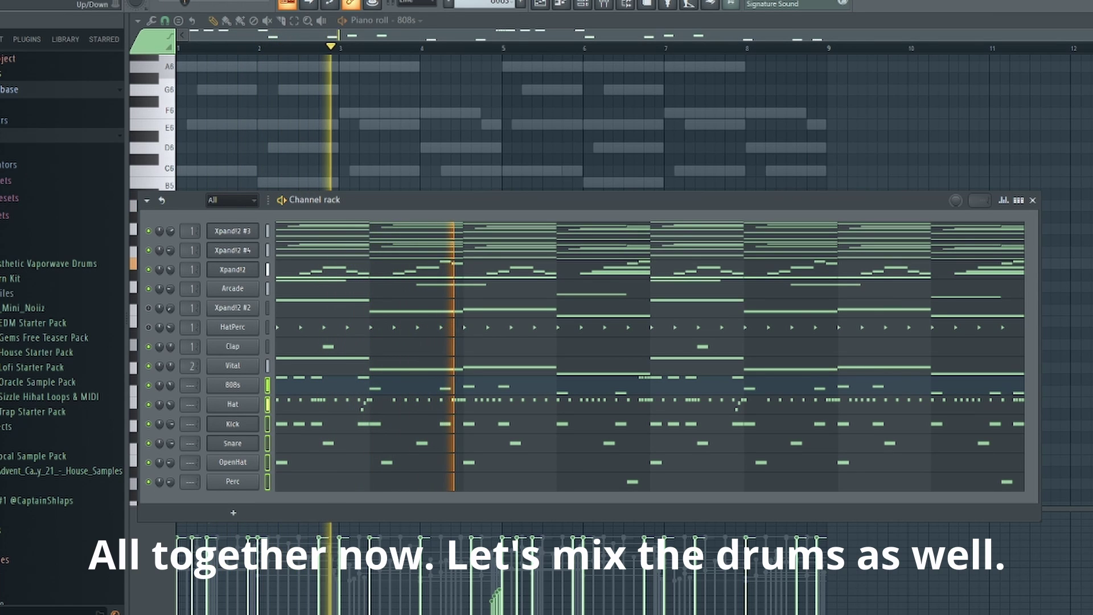
key("ctrl+l")
key("F6")
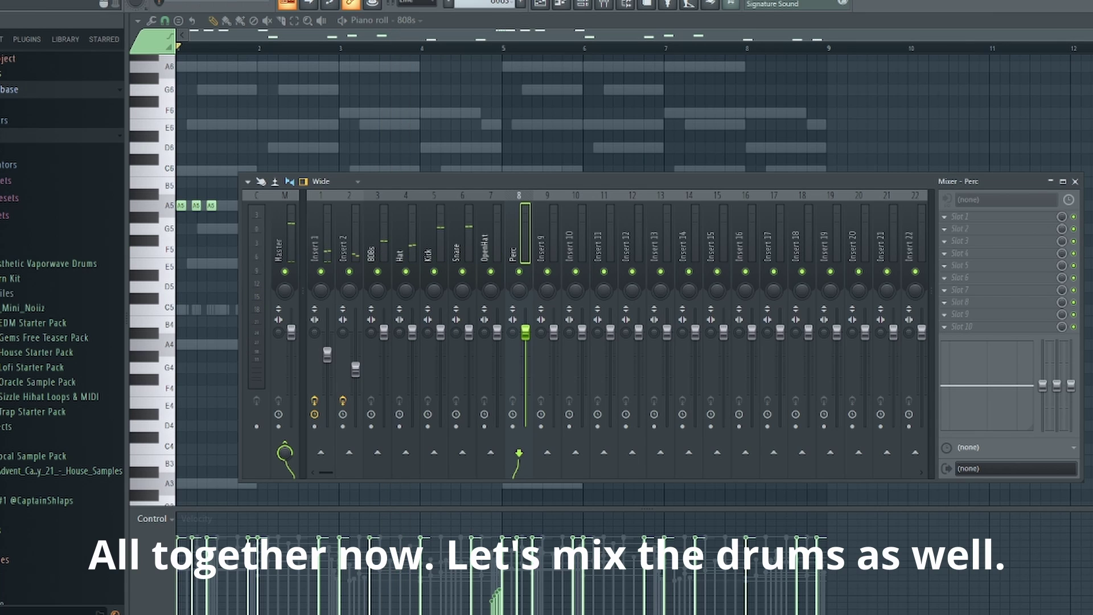
Solo the 808s mixer track and load Fruity parametric EQ 2 in its first effect slot
right_click(378, 272)
key("space")
left_click(384, 332)
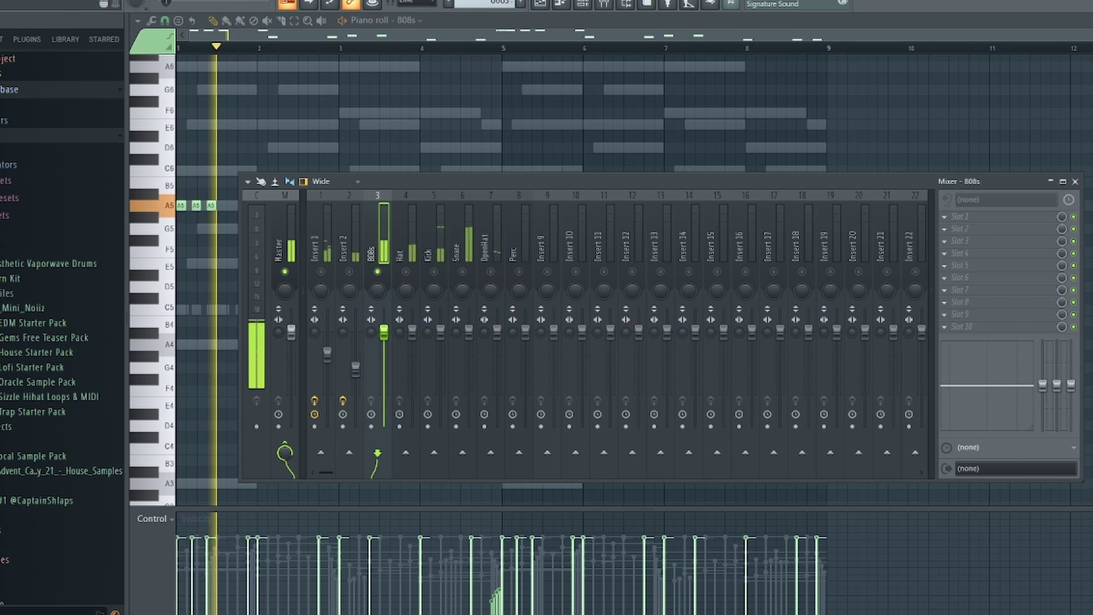
left_click(945, 217)
left_click(777, 403)
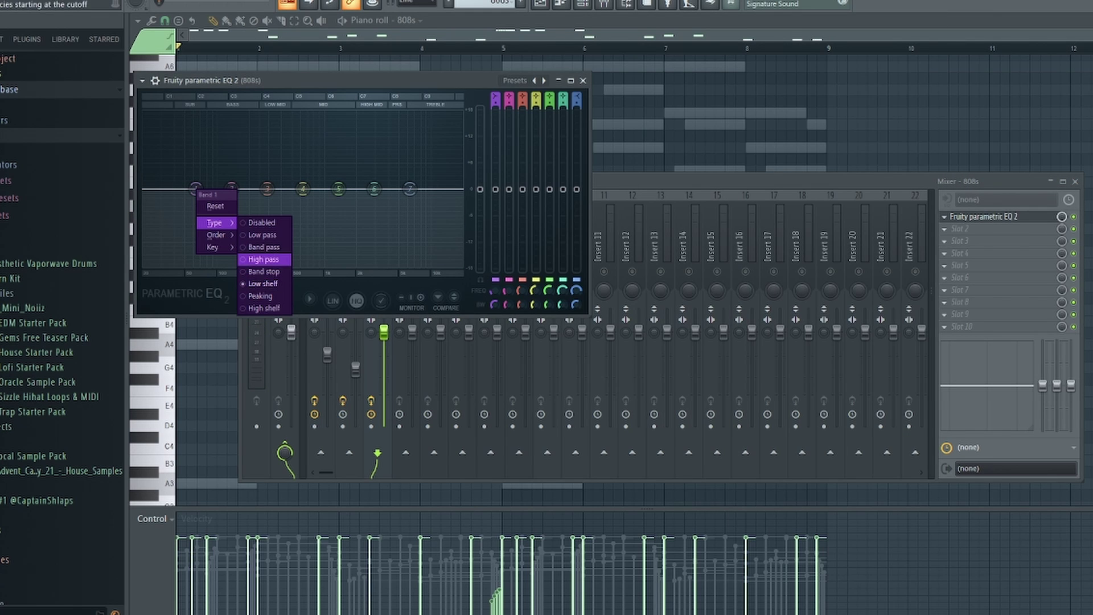
Set the 808s EQ's band 1 to High pass, boost band 2 at a lower frequency and dip band 3 slightly
left_click(264, 259)
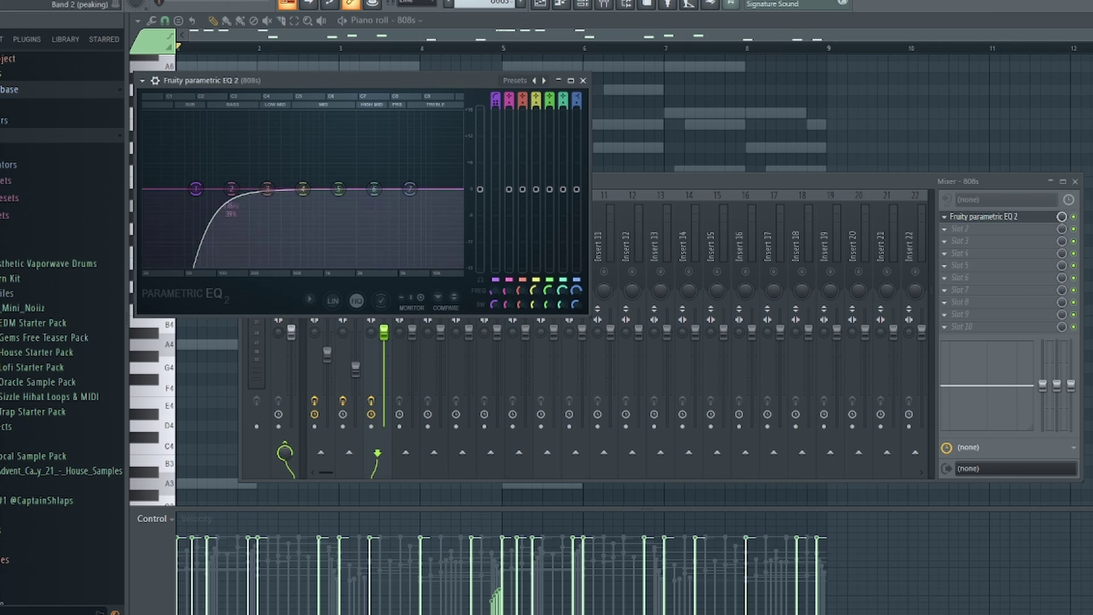
left_click_drag(231, 188, 194, 172)
left_click_drag(267, 189, 254, 207)
key("Escape")
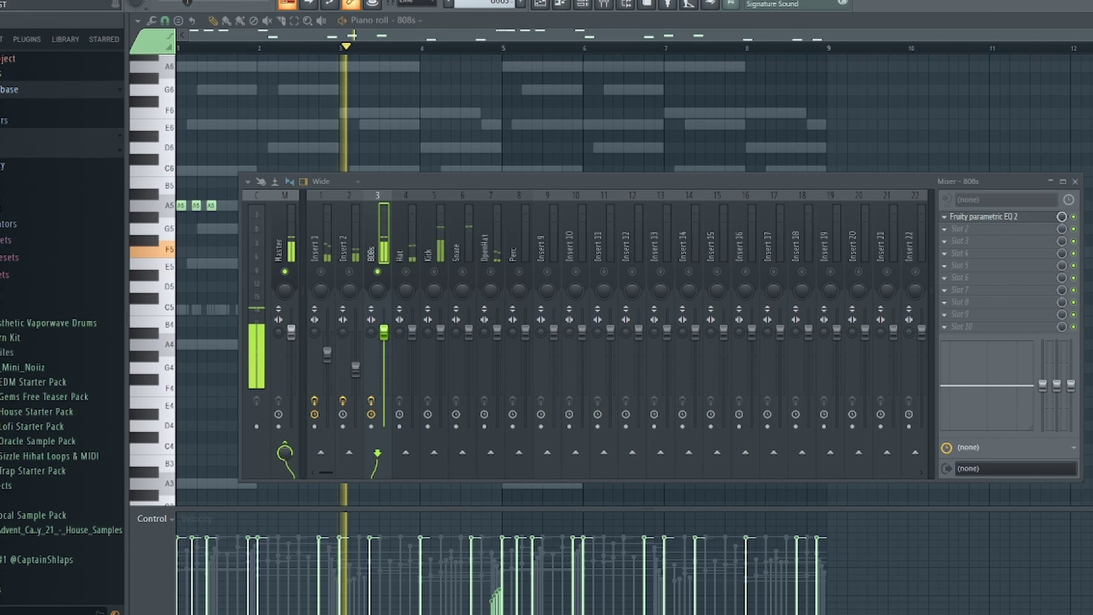
Add Cymatics Diablo Lite to the 808s track's second effect slot and raise its Clip amount
left_click(2, 195)
left_click(3, 194)
left_click(3, 209)
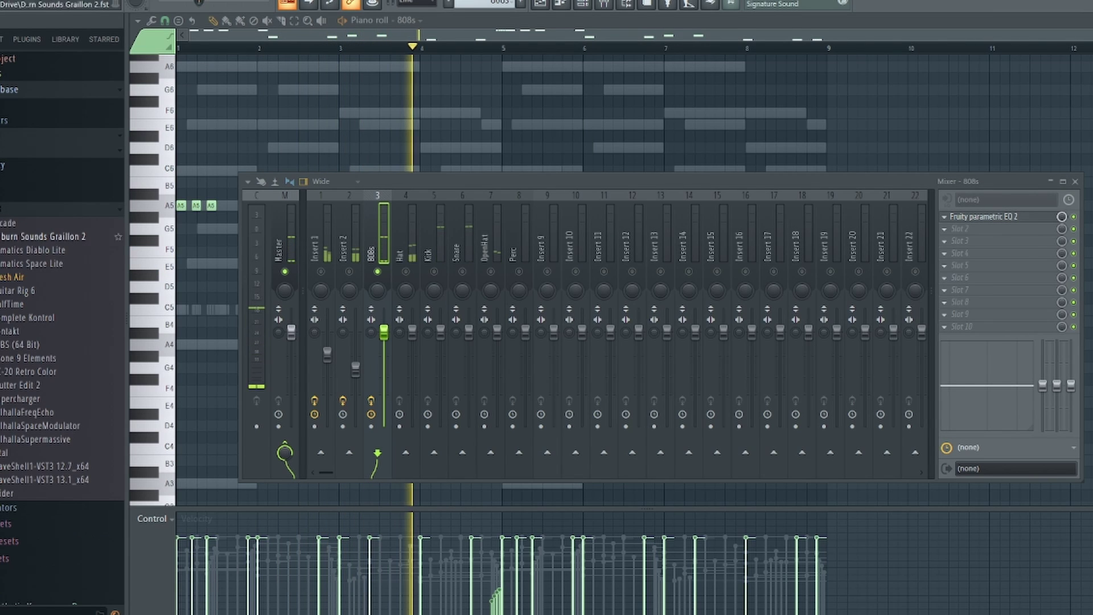
key("space")
left_click_drag(35, 250, 968, 228)
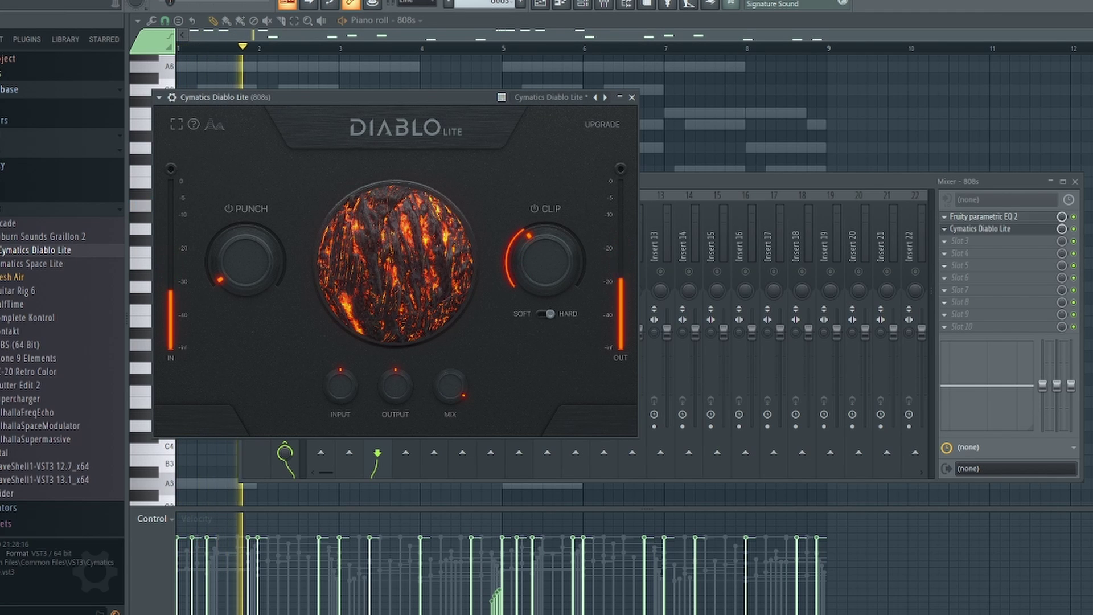
left_click(631, 97)
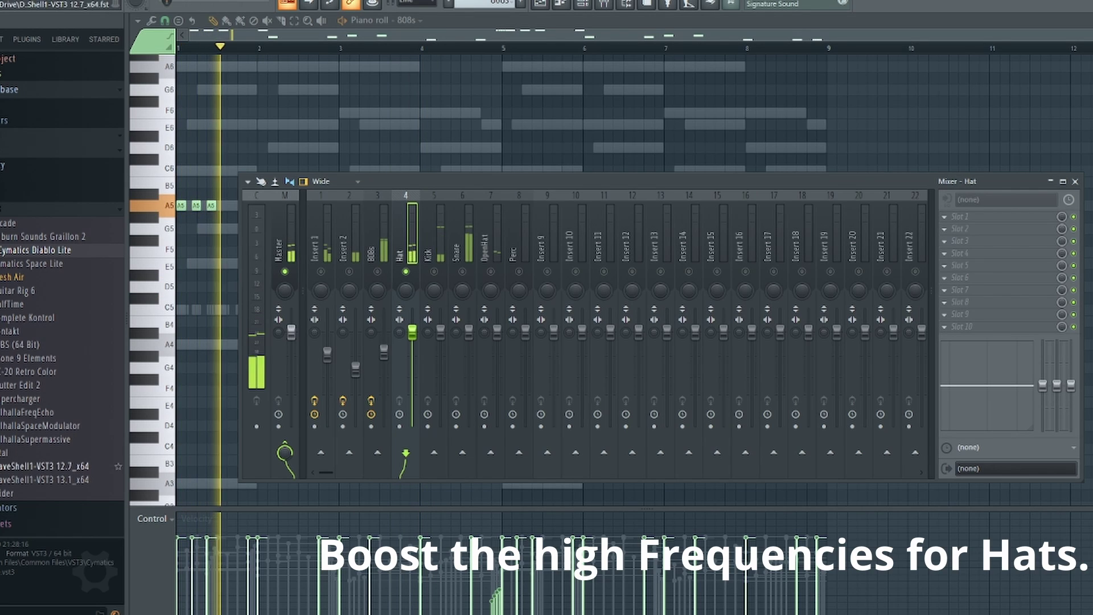
Load the API 550A equalizer from WaveShell1-VST3 12.7_x64 on the Hat track with the drum preset HH 3
double_click(48, 466)
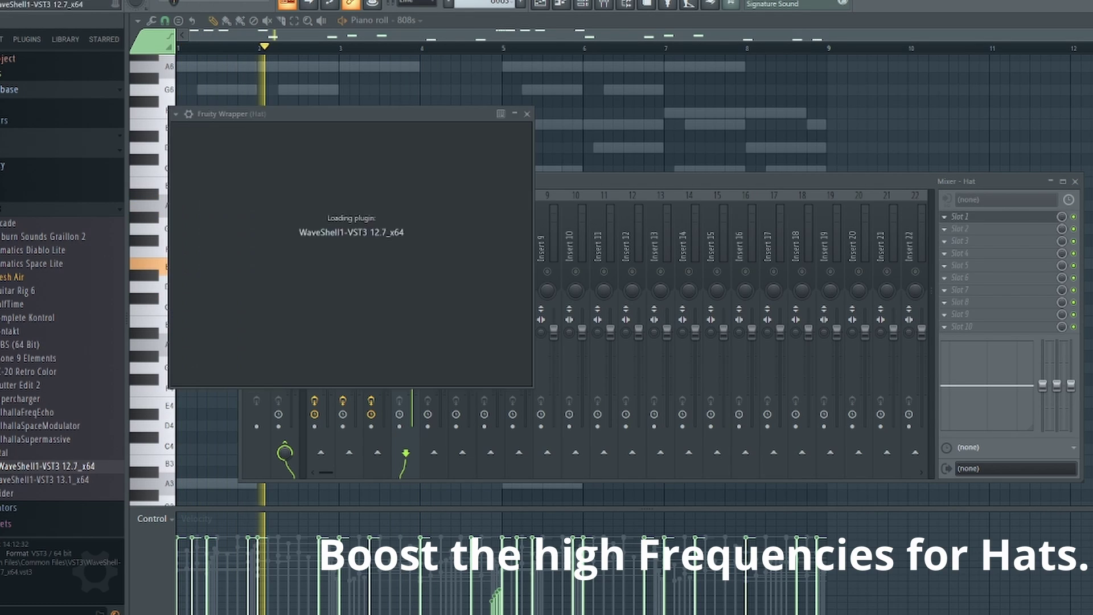
left_click(329, 191)
left_click(228, 218)
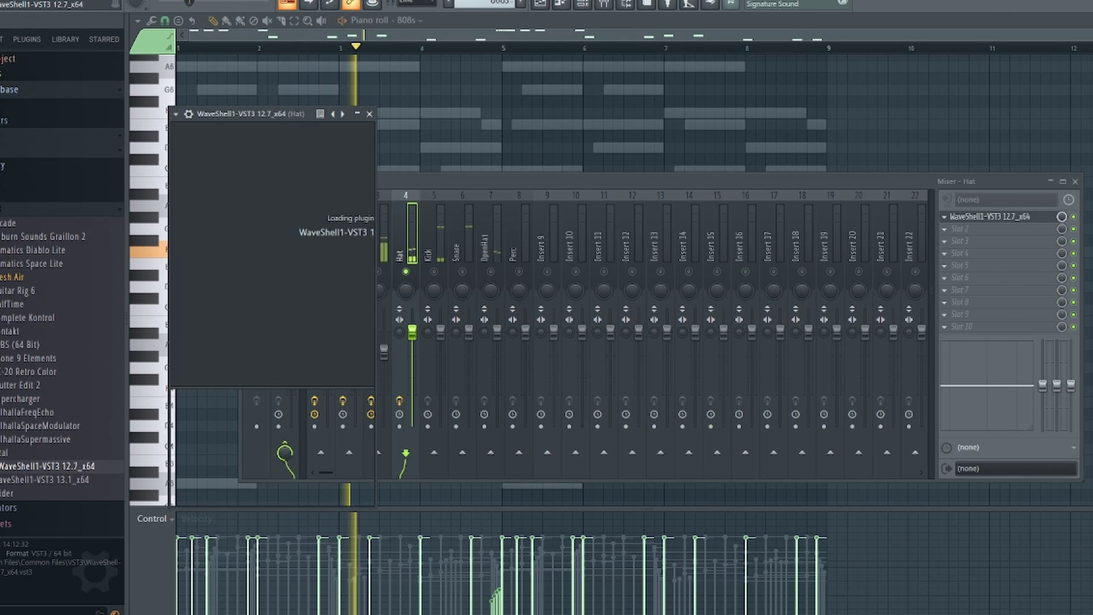
left_click(368, 139)
mouse_move(410, 312)
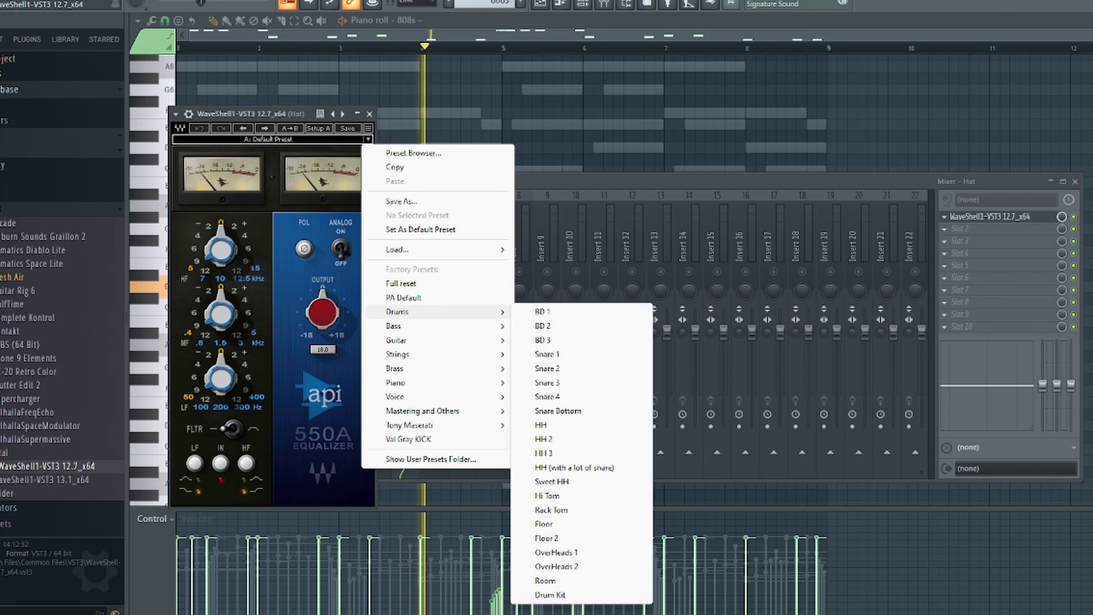
left_click(545, 454)
left_click(369, 113)
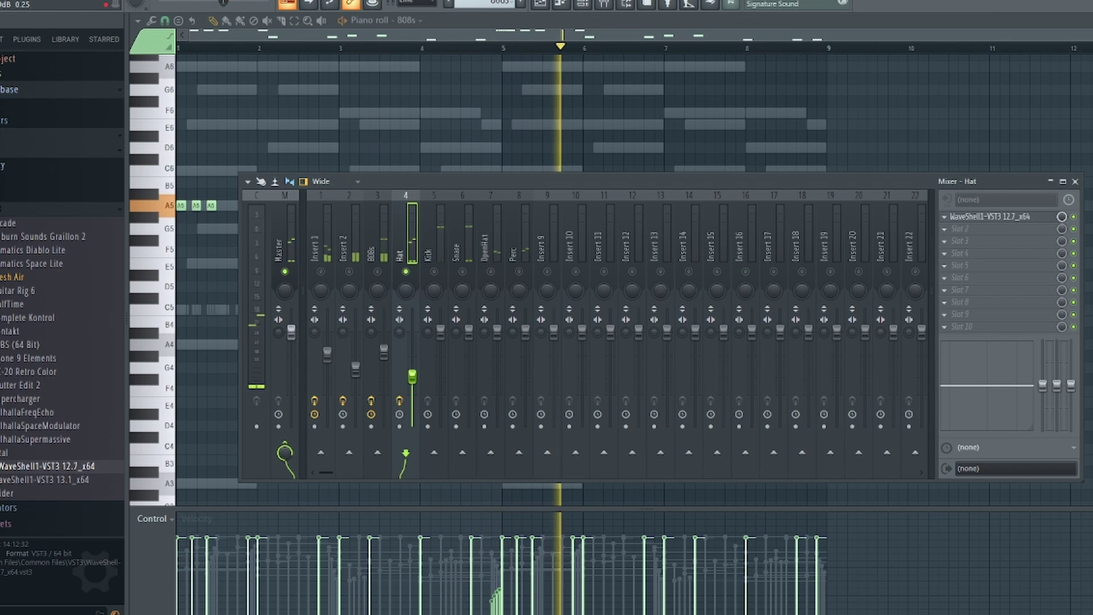
Lower the Kick track's level slightly and load Fruity parametric EQ 2 in the first slot of the unmuted Snare track
left_click(430, 245)
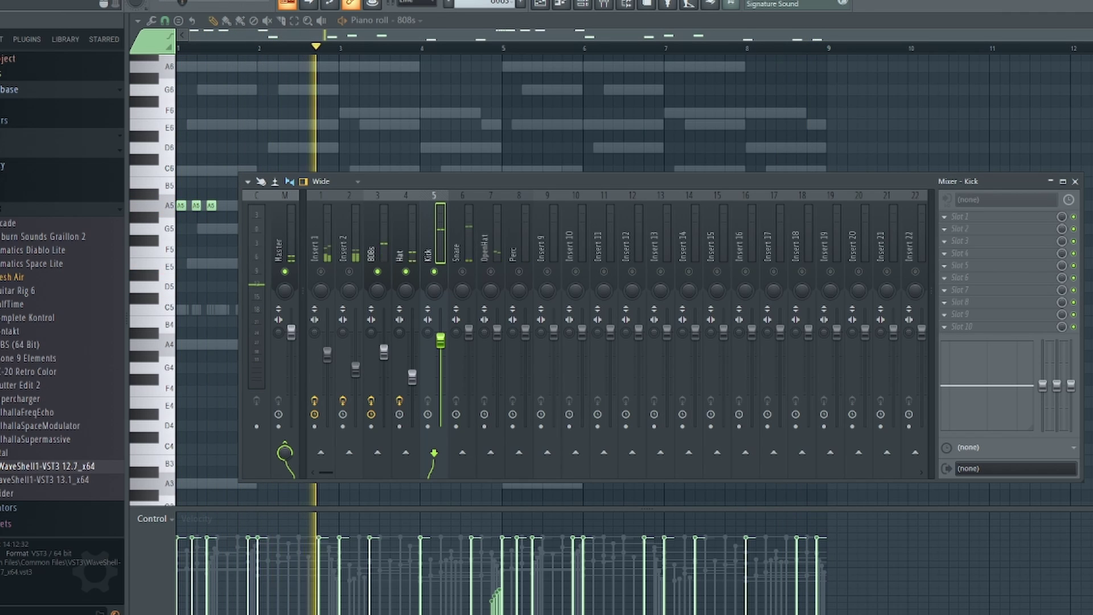
left_click(463, 272)
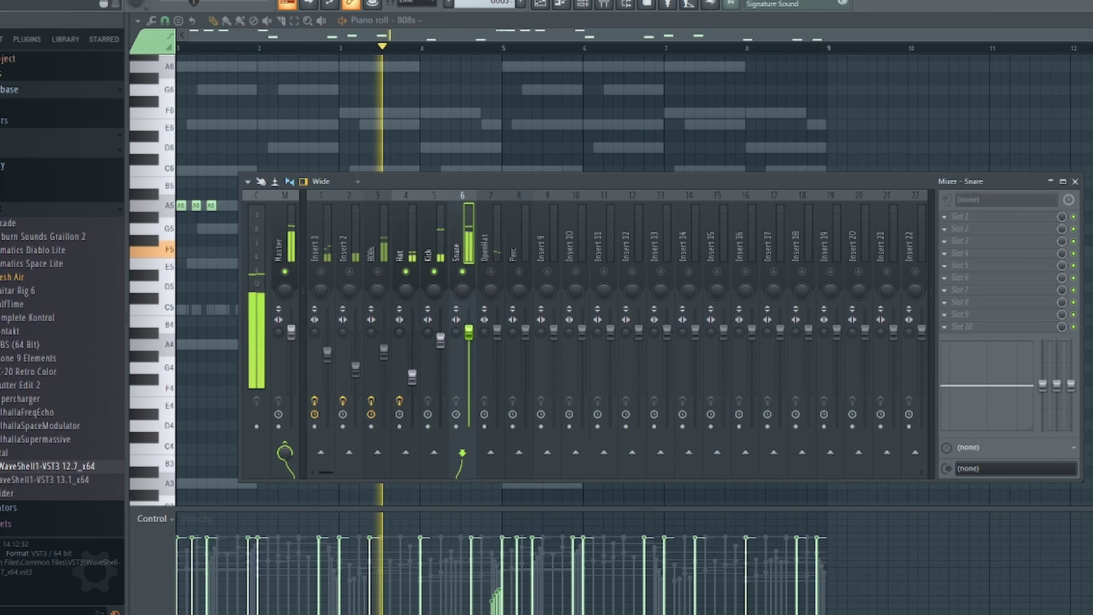
left_click(944, 217)
mouse_move(960, 229)
left_click(775, 404)
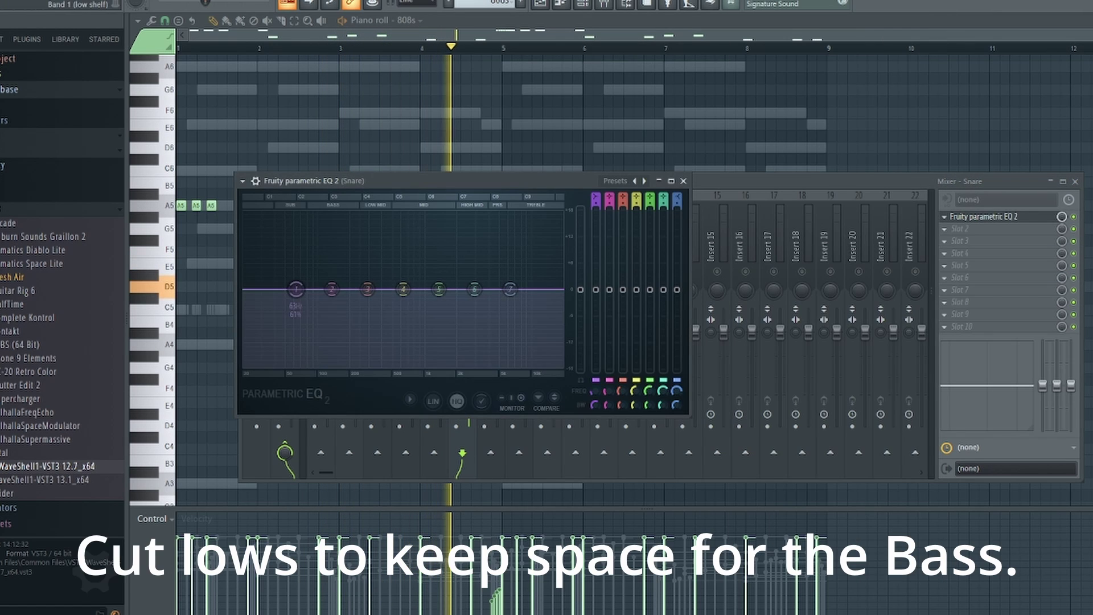
Set the Snare EQ's band 1 to High pass and raise its cutoff to about band 3's frequency to cut the lows
right_click(297, 288)
mouse_move(317, 323)
left_click(356, 357)
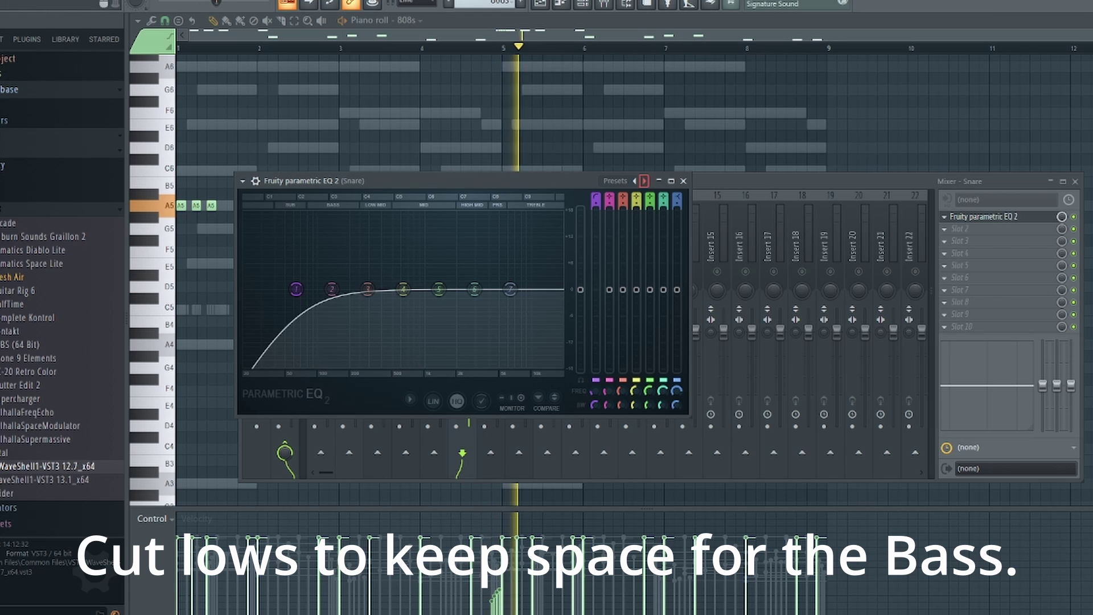
right_click(296, 289)
left_click(356, 369)
left_click_drag(296, 289, 369, 288)
key("Escape")
Lower the Snare, OpenHat and Perc track levels, unmuting OpenHat and Perc to balance them with the other drums
left_click_drag(468, 330, 469, 358)
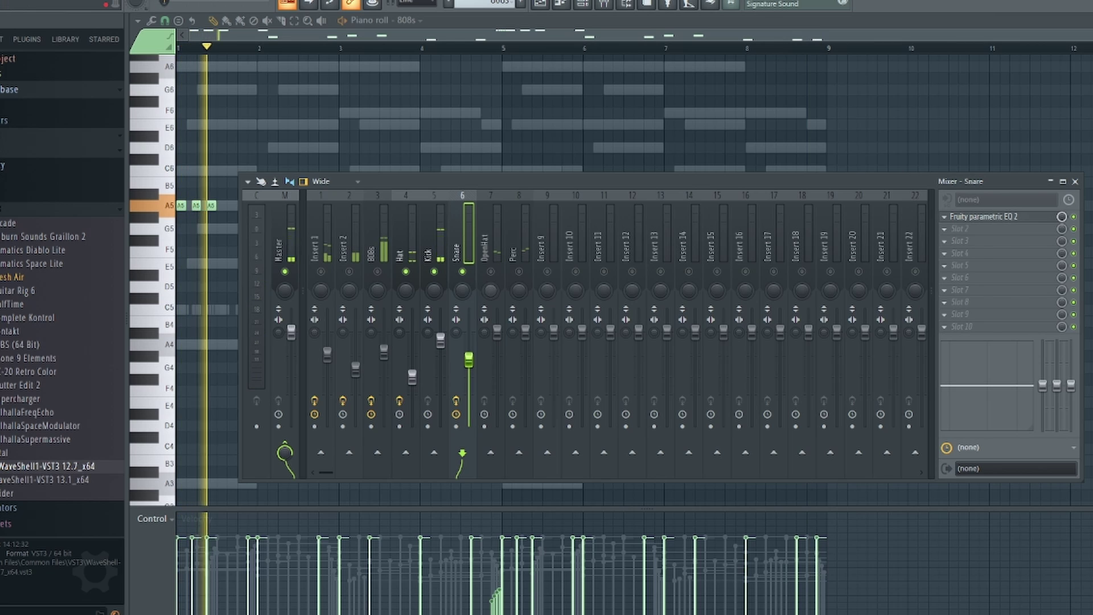
left_click(491, 272)
left_click_drag(497, 331, 497, 370)
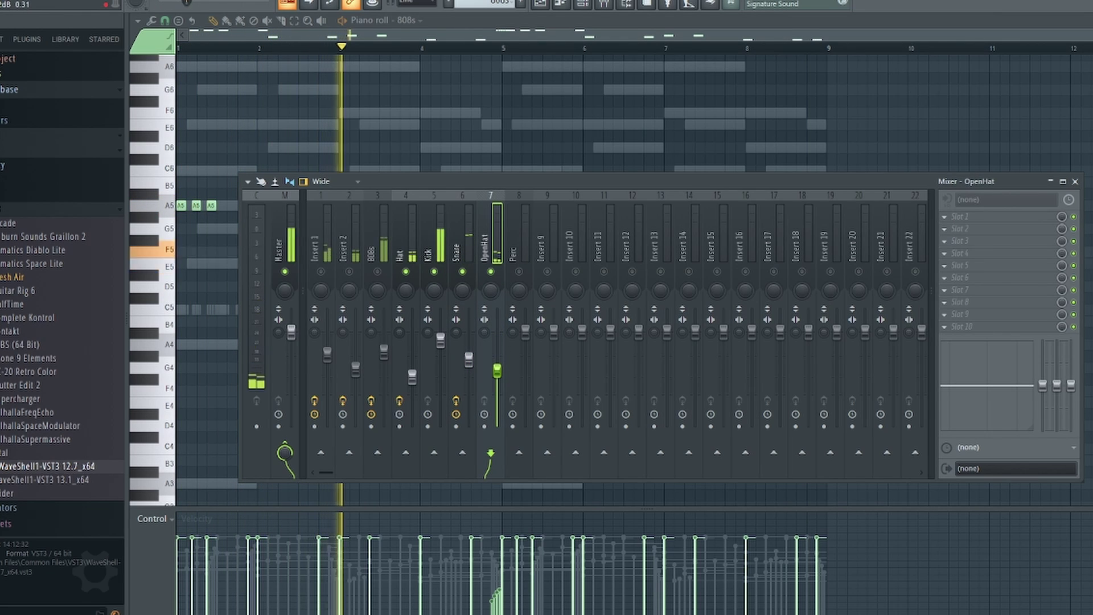
left_click(519, 271)
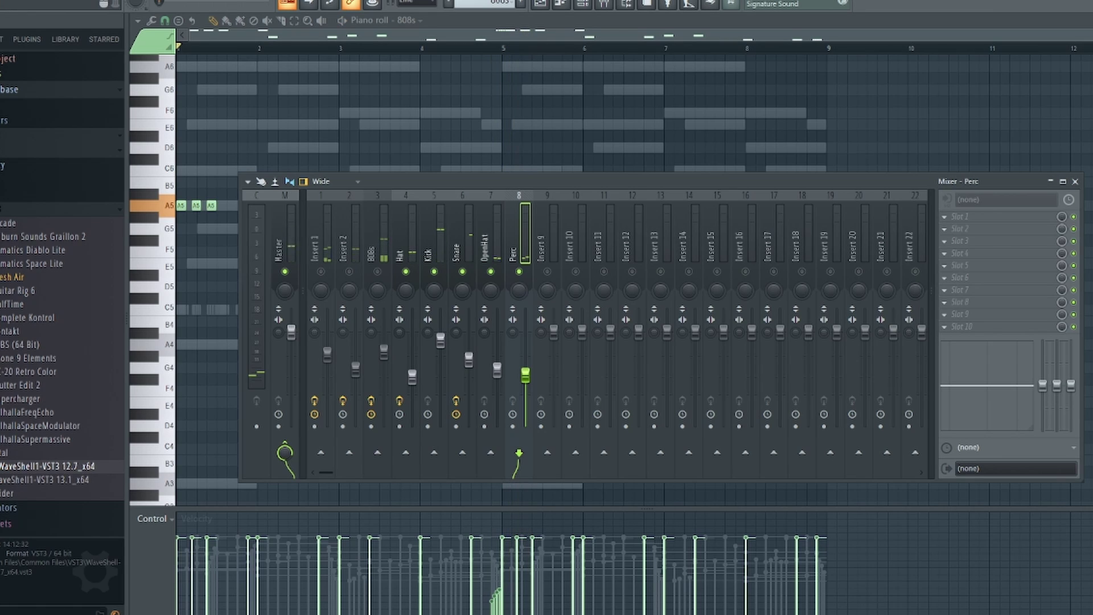
Compare how the Insert 1 track sounds without and with its effects
left_click(314, 401)
key("space")
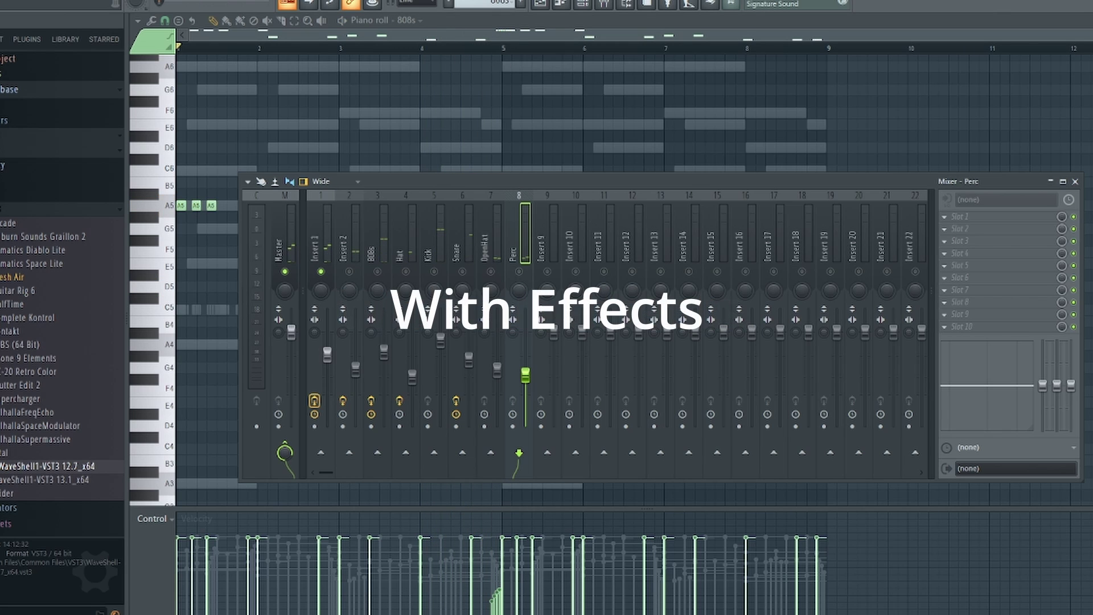
key("space")
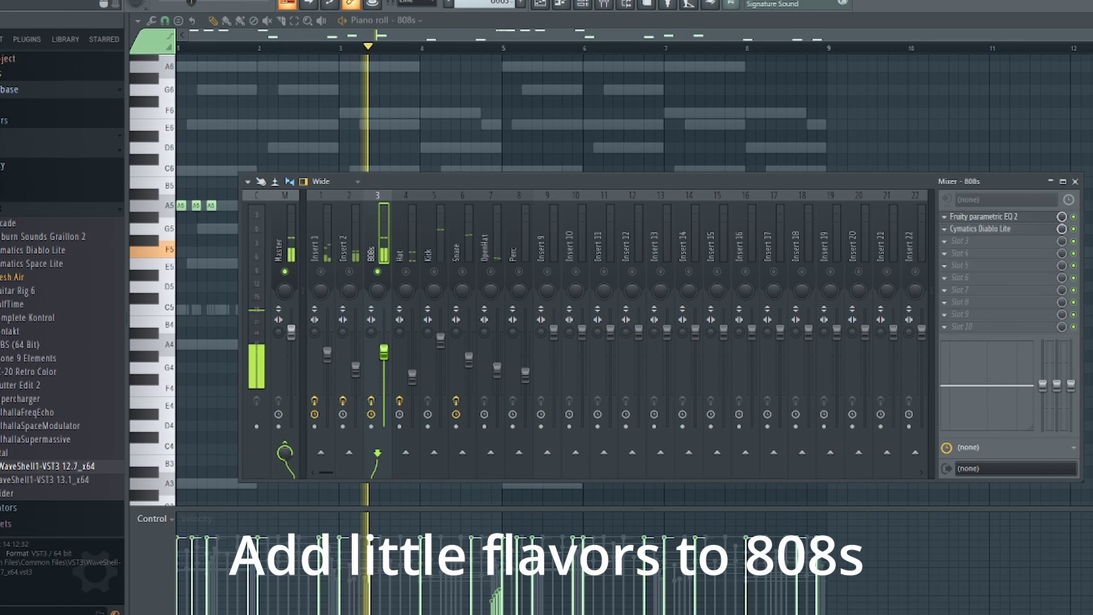
Examine the short A5 808s notes leading into bar 5 in the piano roll
key("F9")
scroll(488, 251, "up", 5)
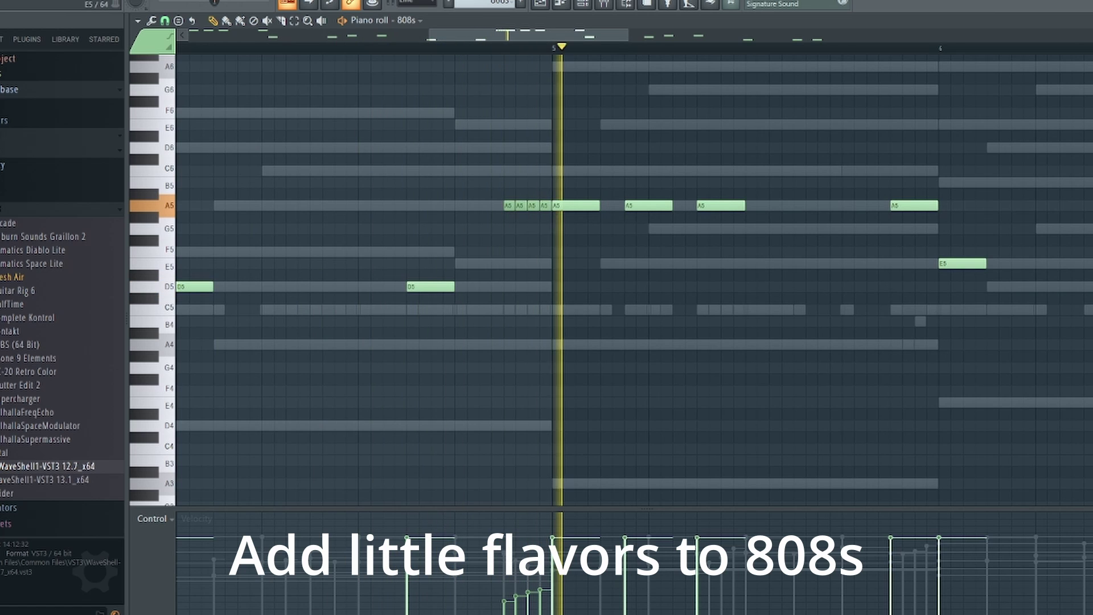
scroll(529, 279, "down", 5)
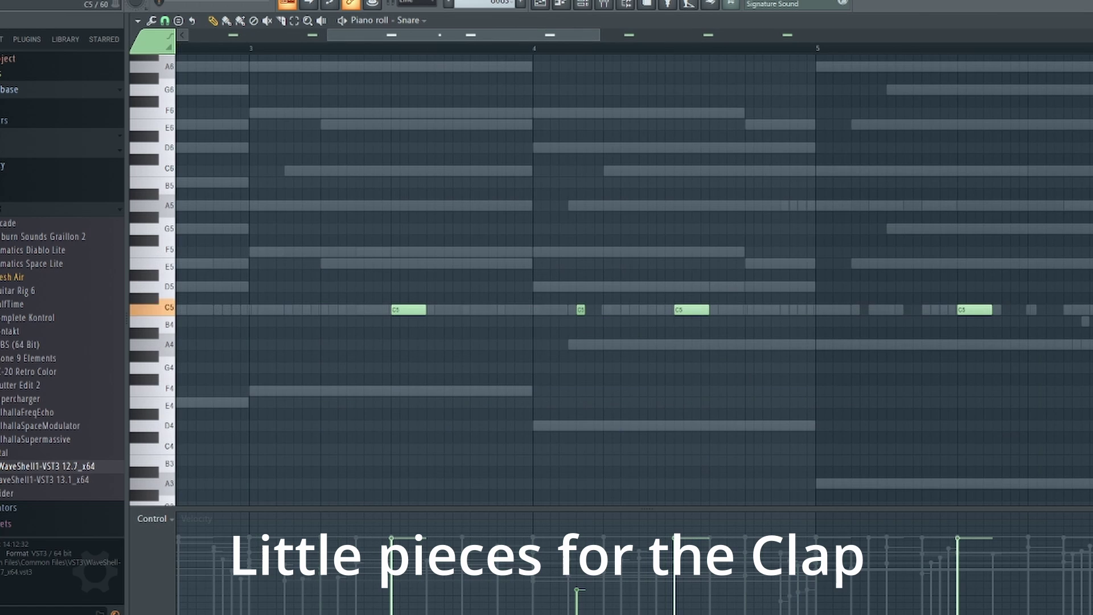
Move the short extra Snare note near the start of bar 4 from C5 down to A4
scroll(574, 308, "up", 5)
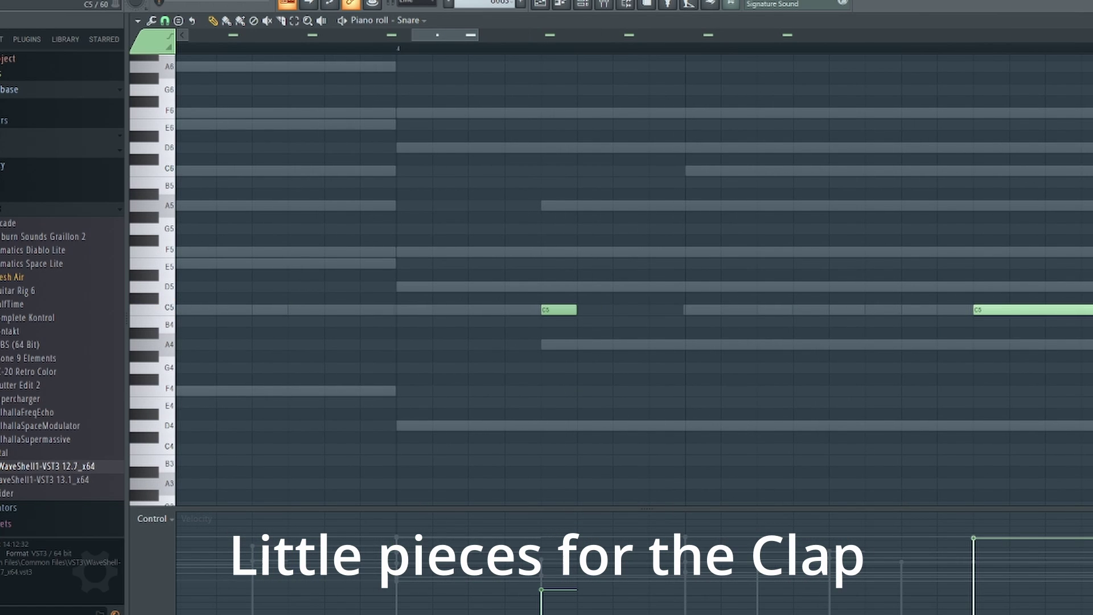
left_click_drag(550, 310, 551, 345)
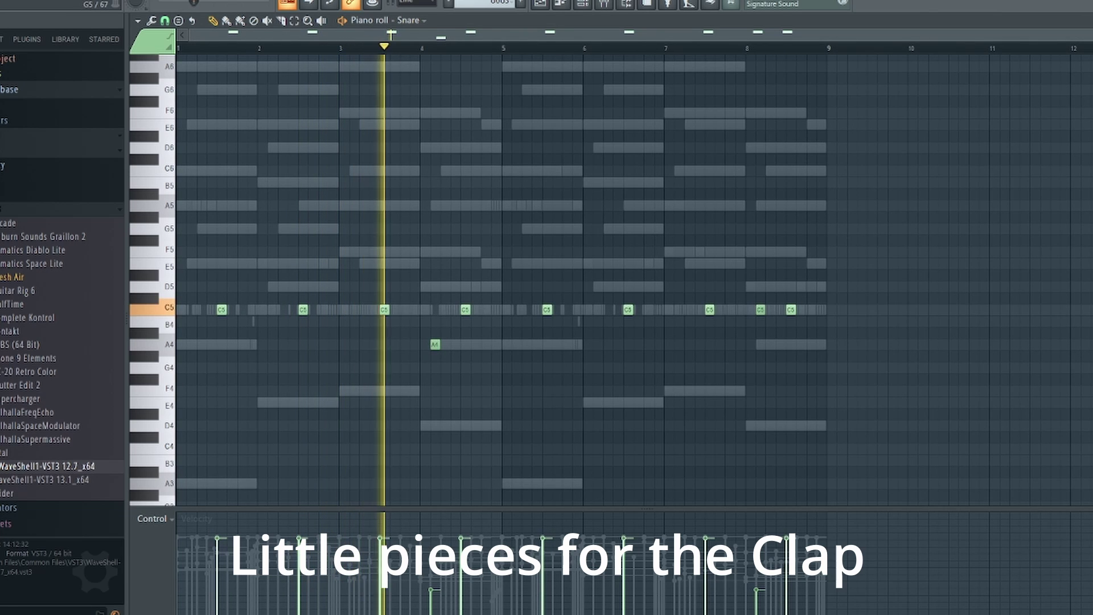
scroll(262, 229, "up", 3)
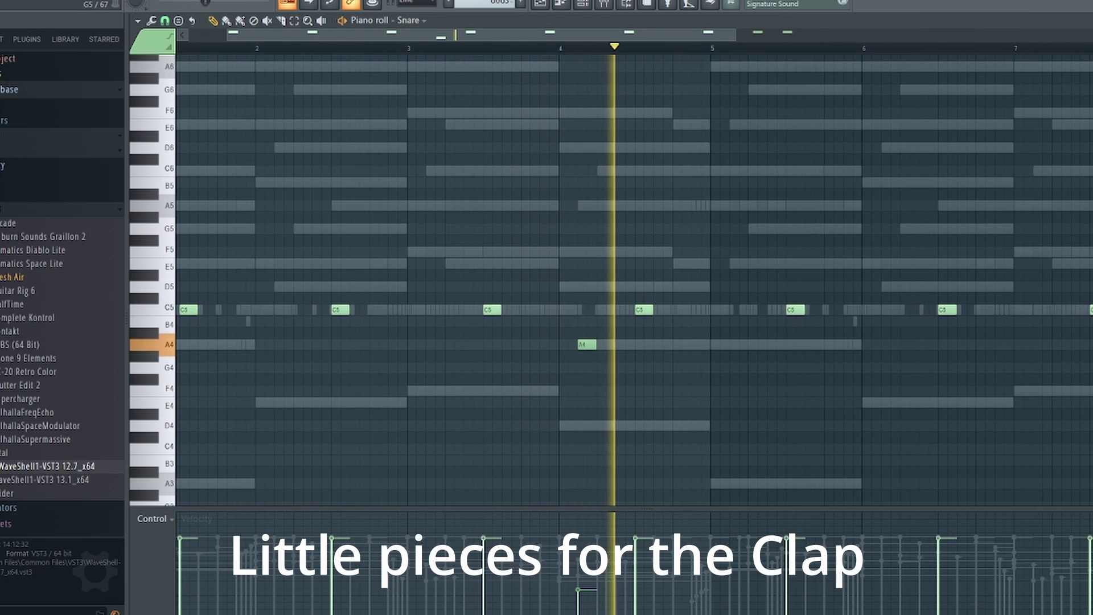